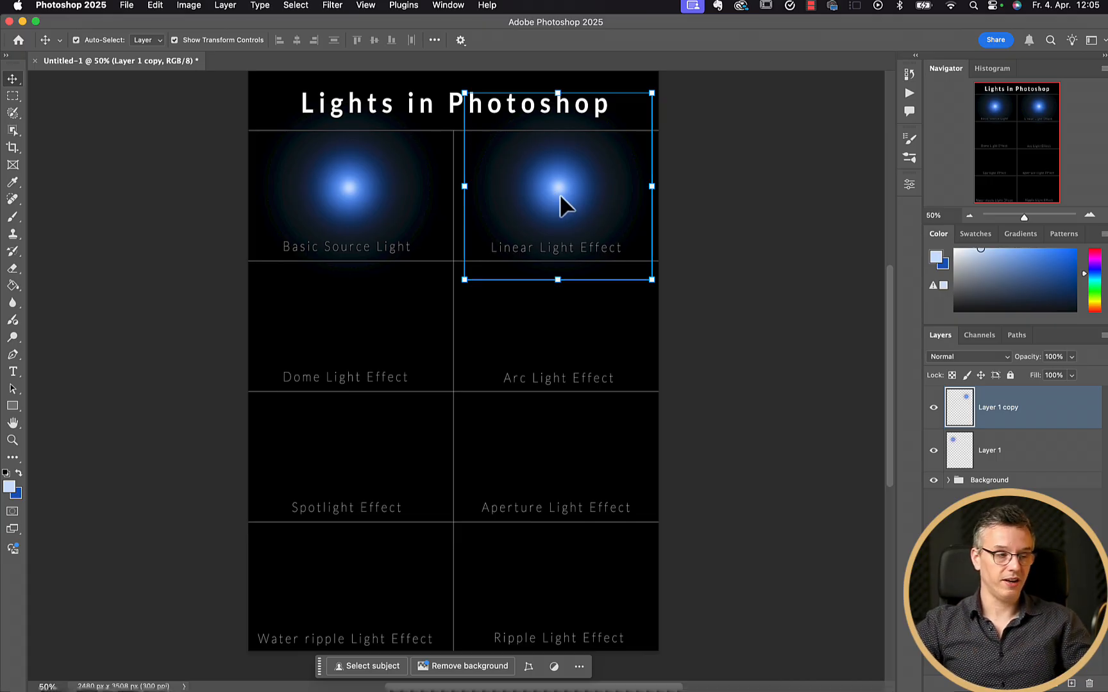
# Try scaling the glow copy in the Linear Light Effect cell with Free Transform, and undo both size changes.
pyautogui.press('super+t')
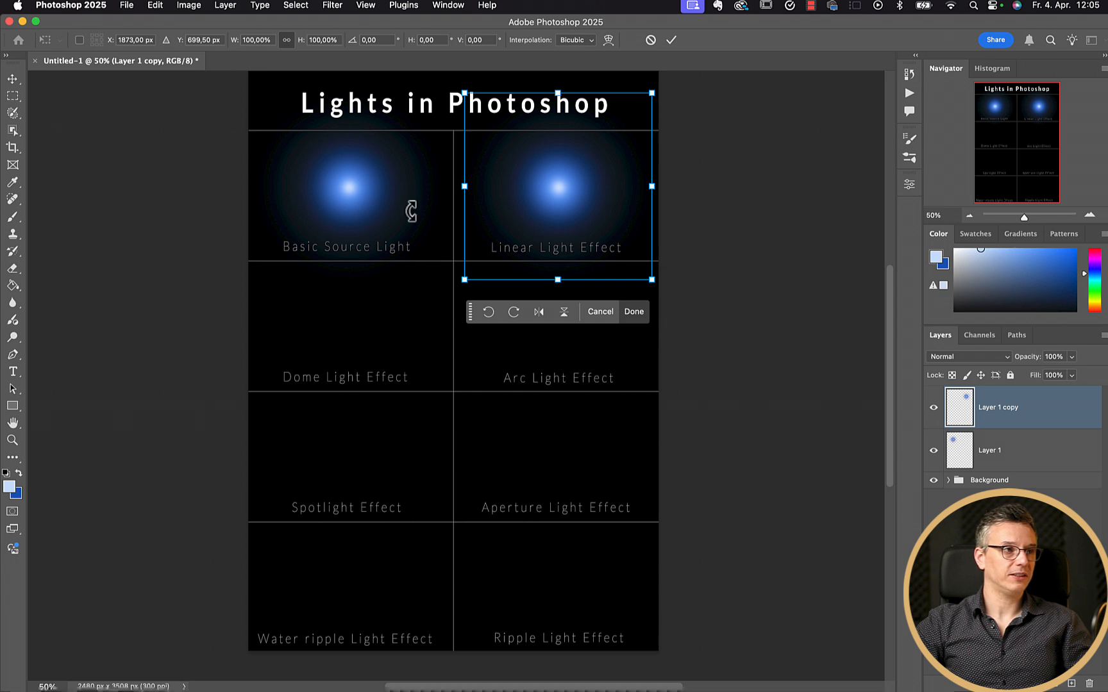
pyautogui.moveTo(557, 284); pyautogui.dragTo(553, 167)
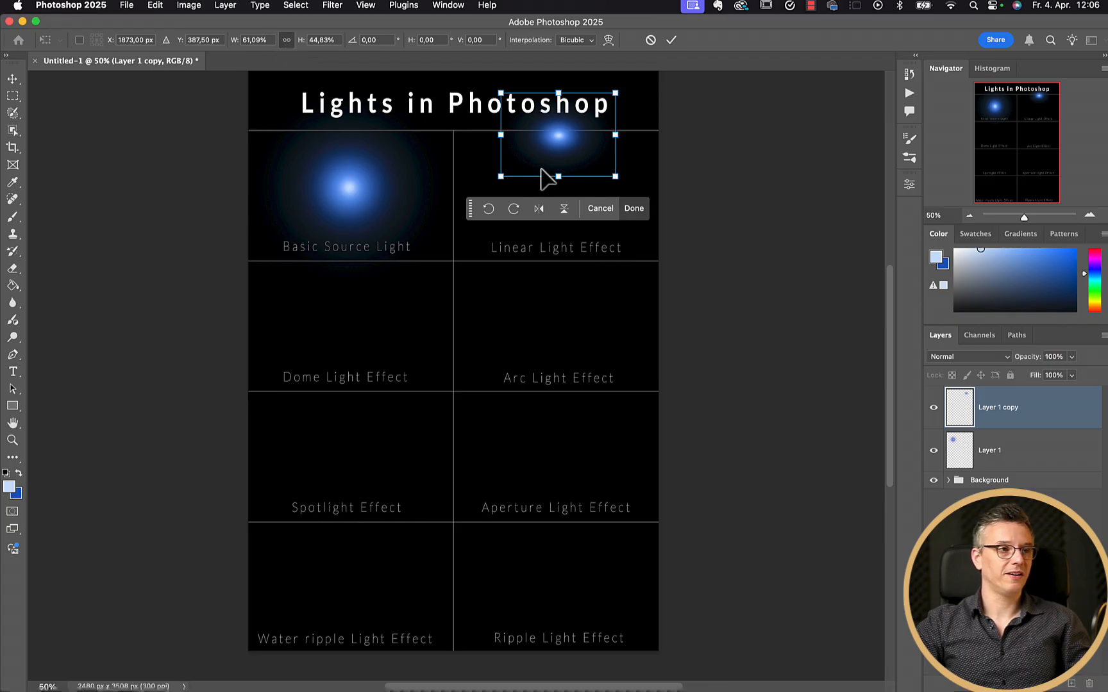
pyautogui.moveTo(560, 175)
pyautogui.mouseDown()
pyautogui.moveTo(559, 153)
pyautogui.moveTo(557, 193)
pyautogui.mouseUp()
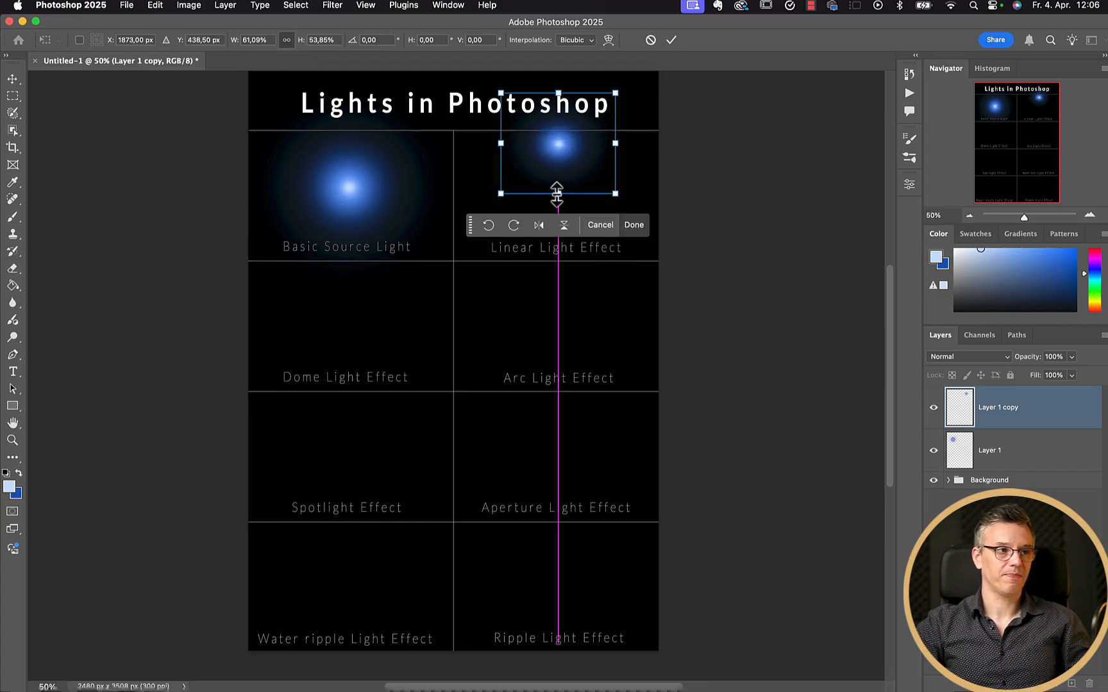
pyautogui.press('super+z')
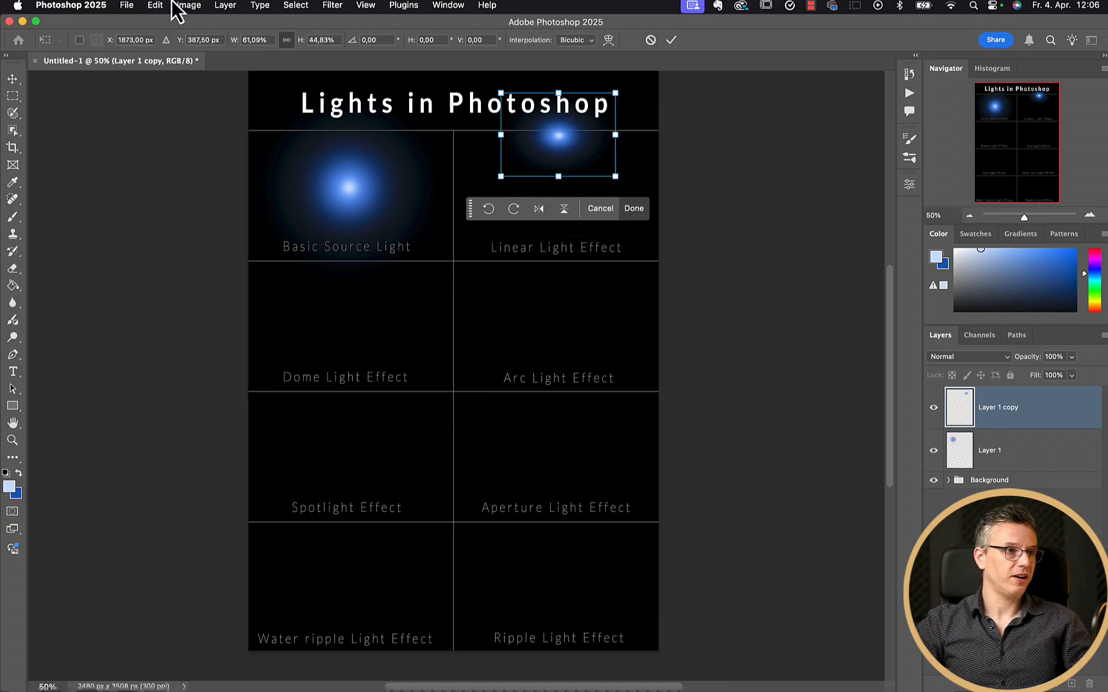
pyautogui.press('super+z')
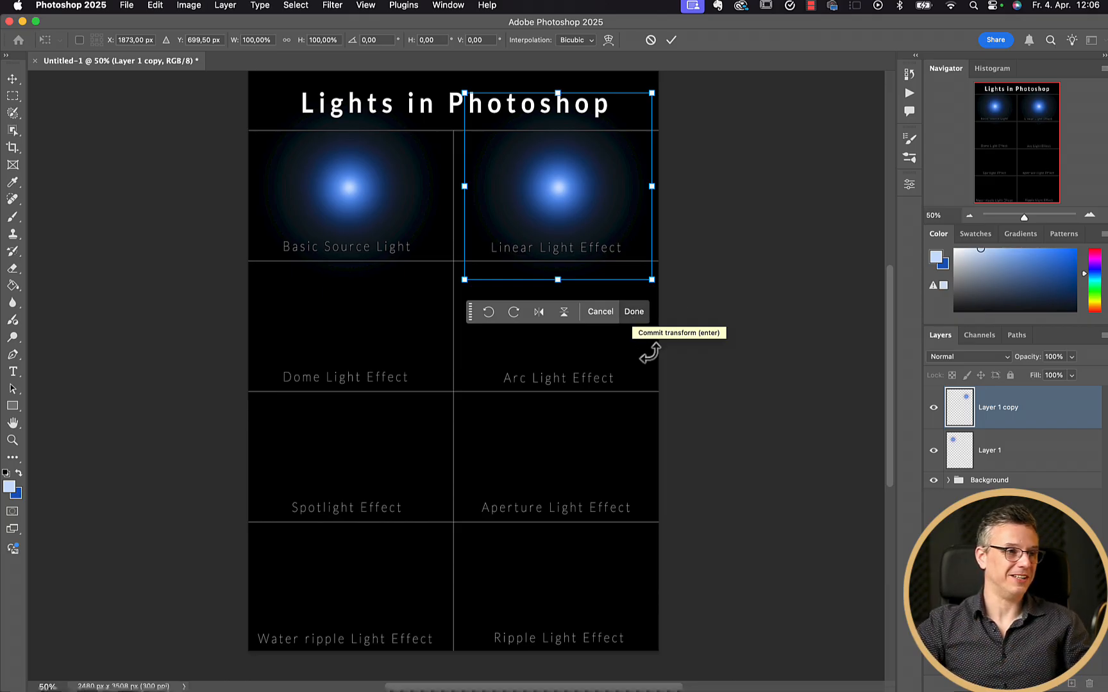
# Squash the Linear Light Effect glow about its centre to about 14% height and stretch it to about 135% width.
pyautogui.moveTo(561, 279); pyautogui.dragTo(556, 199)
pyautogui.moveTo(652, 191); pyautogui.dragTo(582, 192)
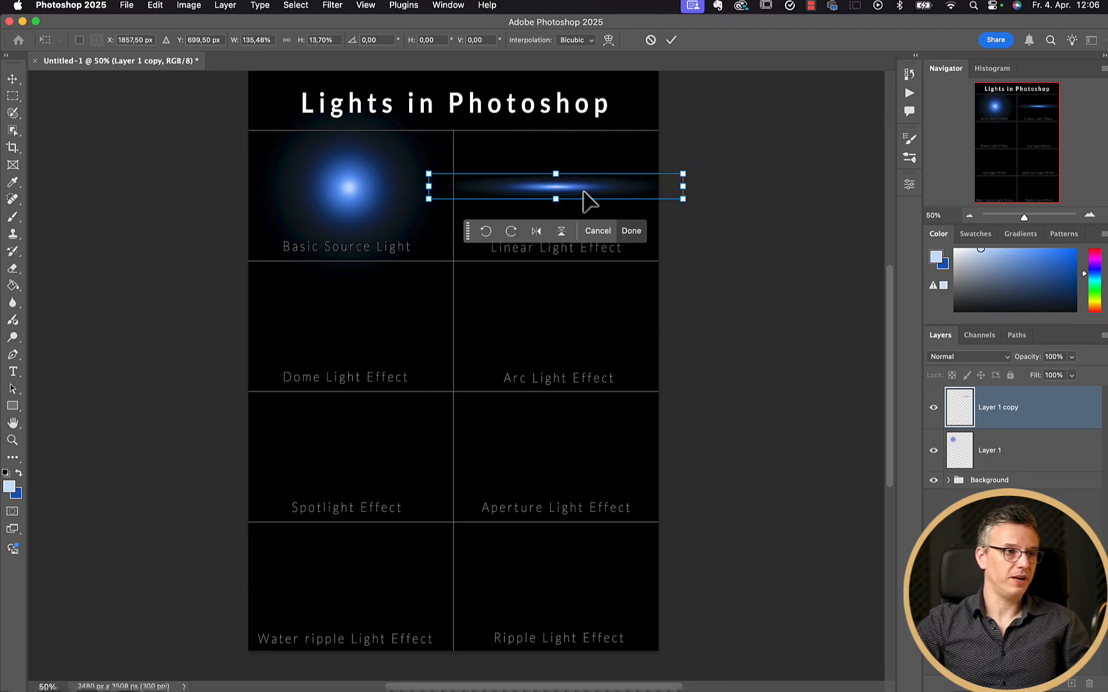
pyautogui.press('Return')
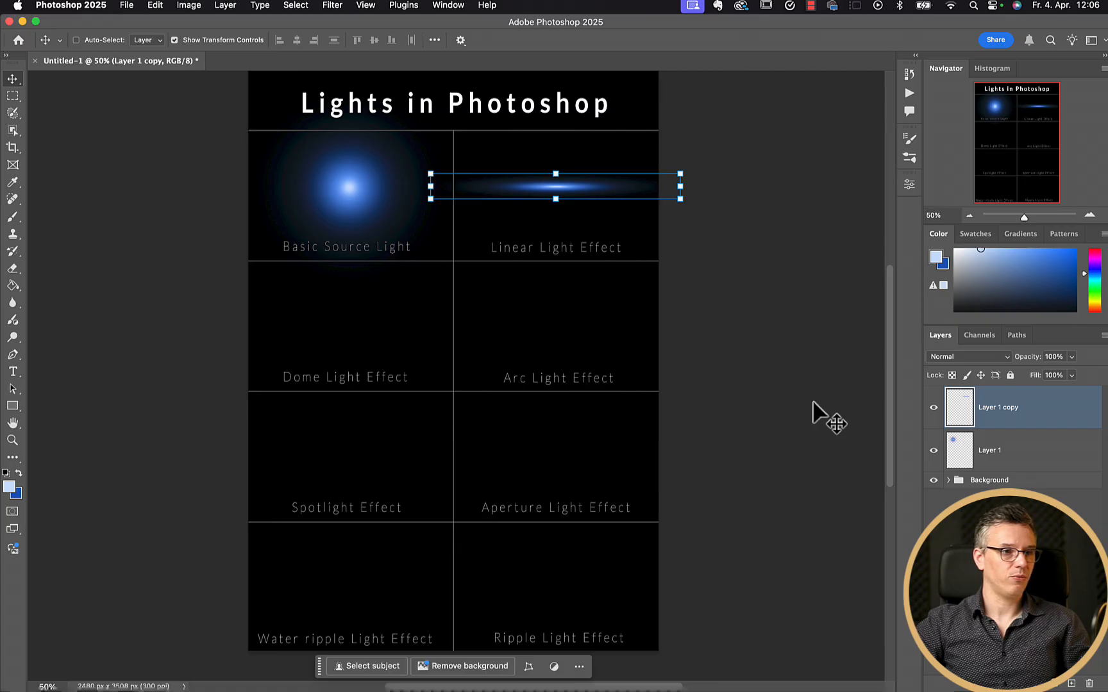
# Duplicate the Basic Source Light layer, Layer 1, and place the copy in the Dome Light Effect cell.
pyautogui.click(976, 469)
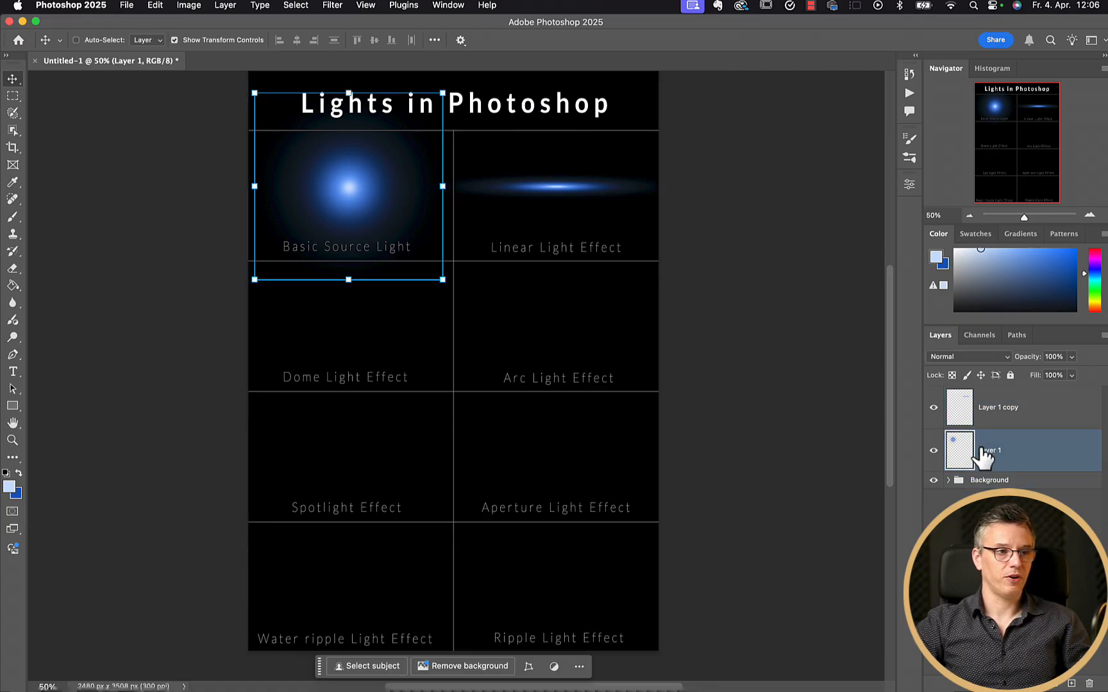
pyautogui.press('super+j')
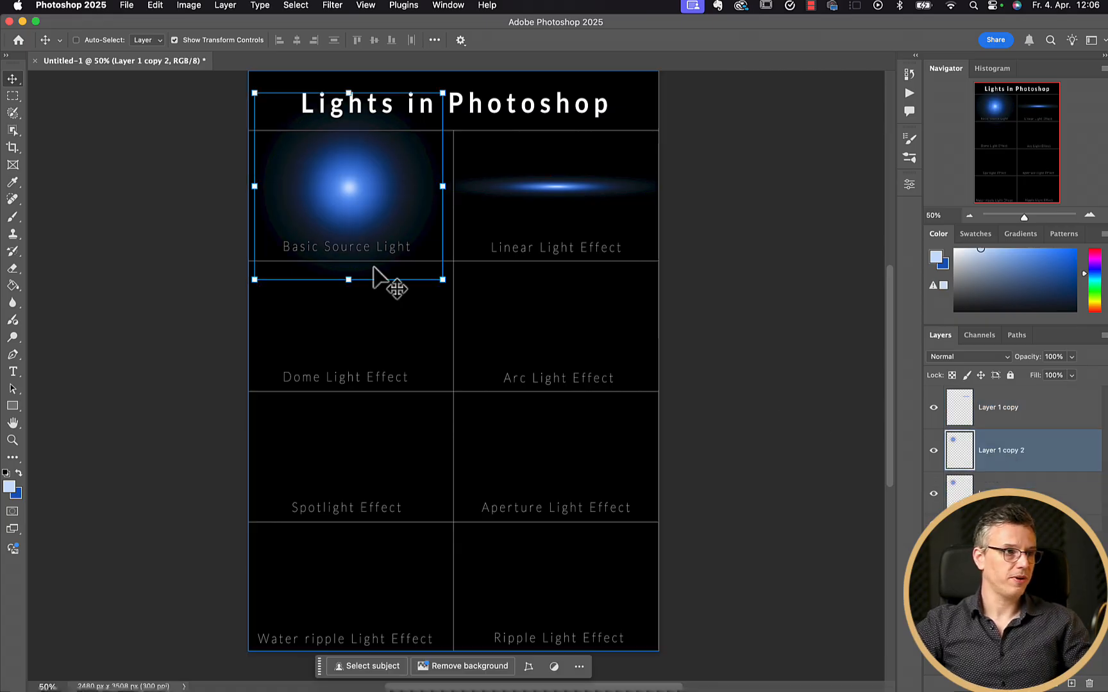
pyautogui.moveTo(339, 185); pyautogui.dragTo(338, 313)
# Warp the Dome Light Effect glow into a curved crescent bulging toward its upper right, and nudge it slightly down in the cell.
pyautogui.press('super+t')
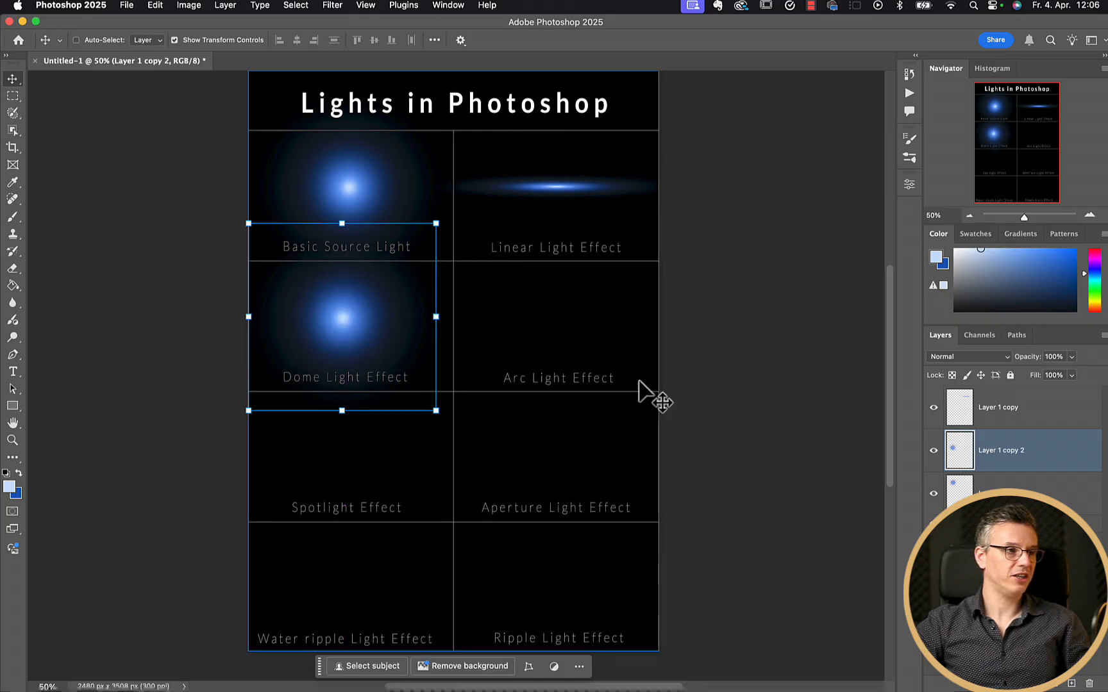
pyautogui.rightClick(343, 317)
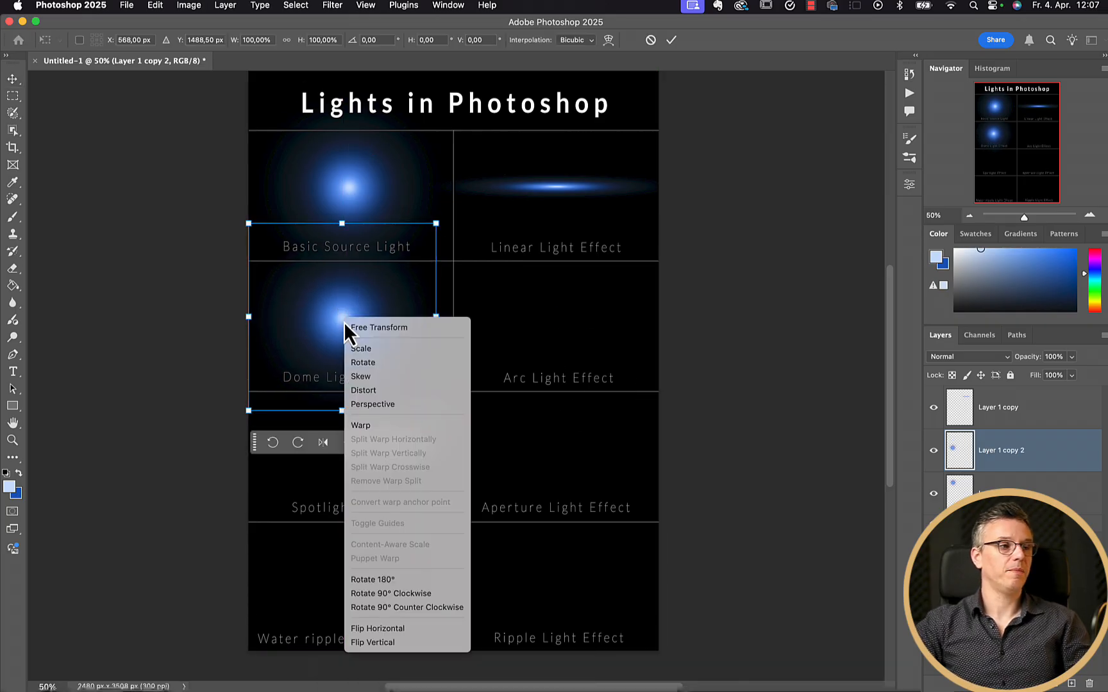
pyautogui.click(360, 426)
pyautogui.moveTo(309, 349); pyautogui.dragTo(366, 295)
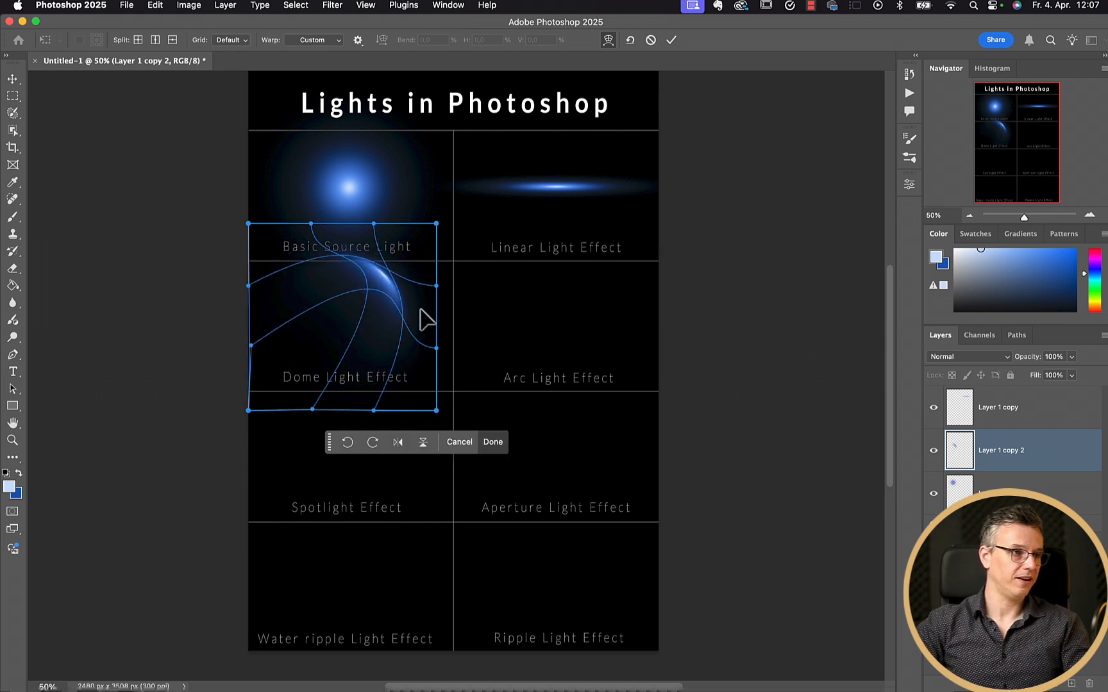
pyautogui.moveTo(423, 319); pyautogui.dragTo(490, 310)
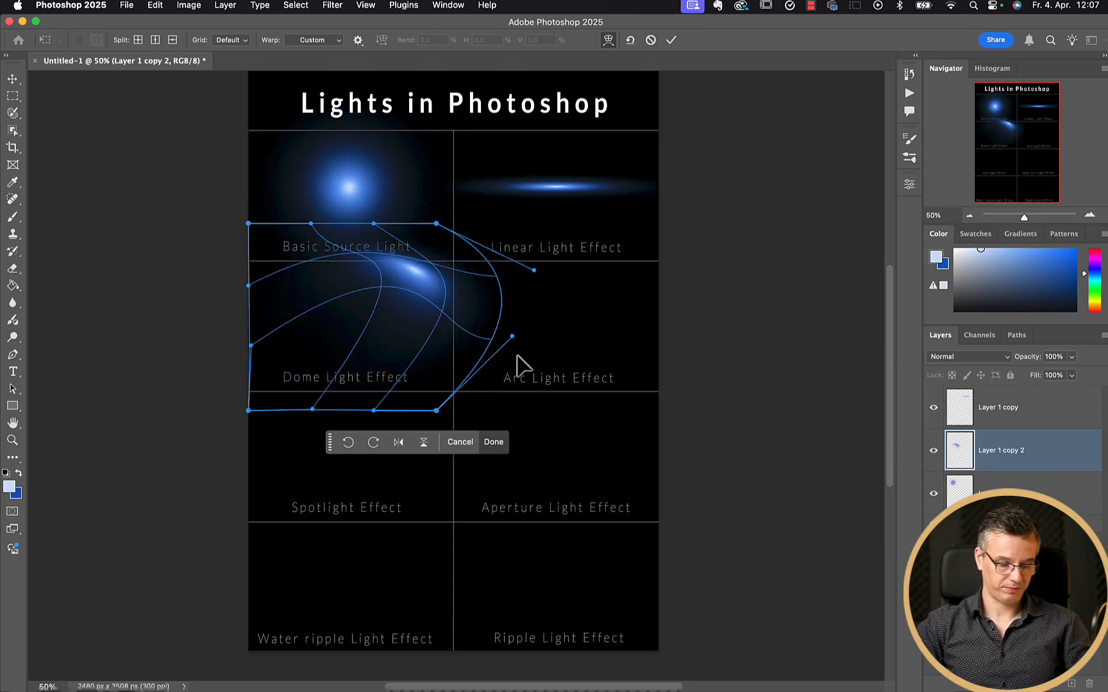
pyautogui.press('super+z')
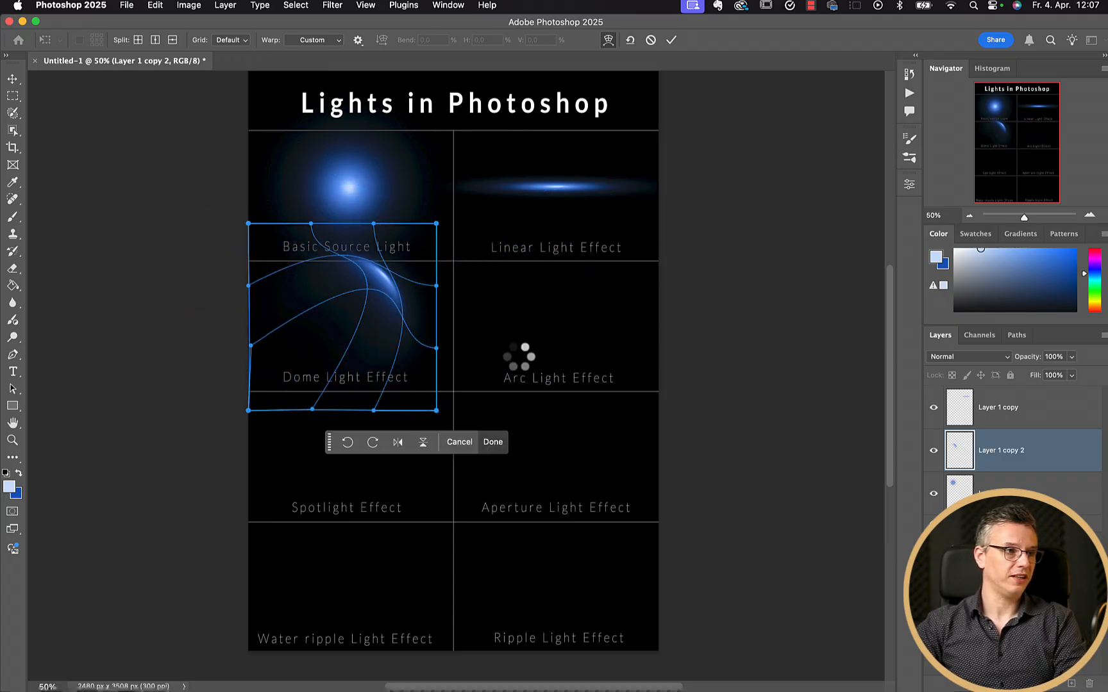
pyautogui.press('Return')
pyautogui.moveTo(383, 338); pyautogui.dragTo(386, 352)
# Duplicate Layer 1 again and place the copy in the Arc Light Effect cell.
pyautogui.click(1009, 498)
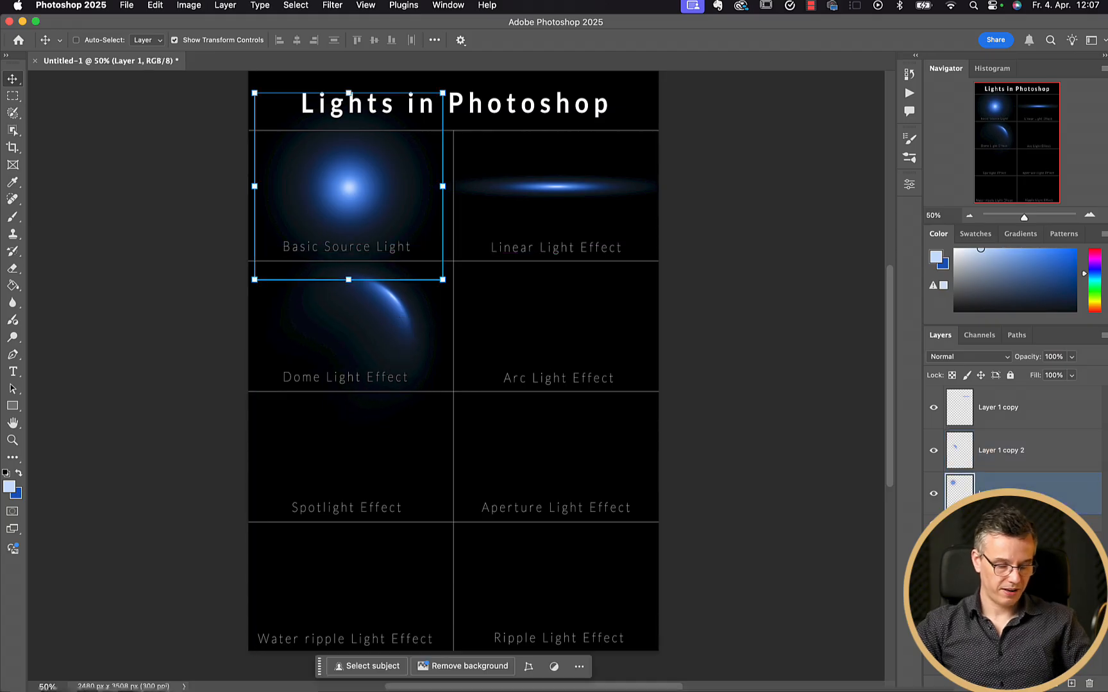
pyautogui.press('super+j')
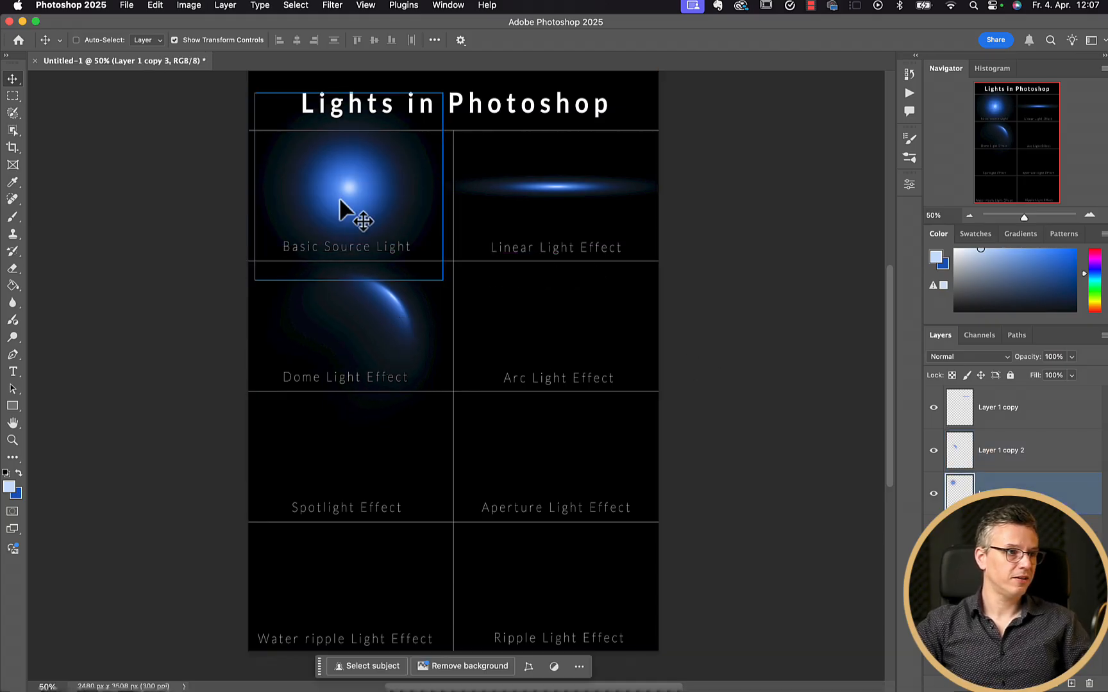
pyautogui.moveTo(339, 200); pyautogui.dragTo(546, 337)
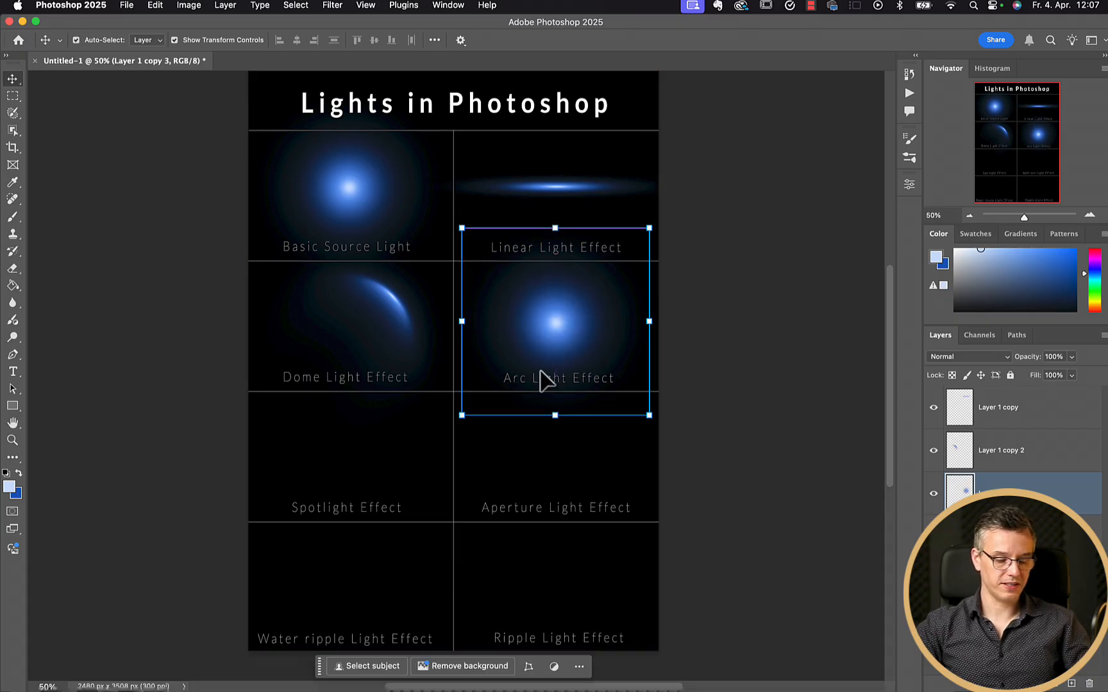
# Flatten the Arc Light Effect glow into a thin ellipse, bend it upward with the Arc warp style and position it in the cell.
pyautogui.press('super+t')
pyautogui.moveTo(551, 413); pyautogui.dragTo(566, 335)
pyautogui.rightClick(568, 323)
pyautogui.click(594, 432)
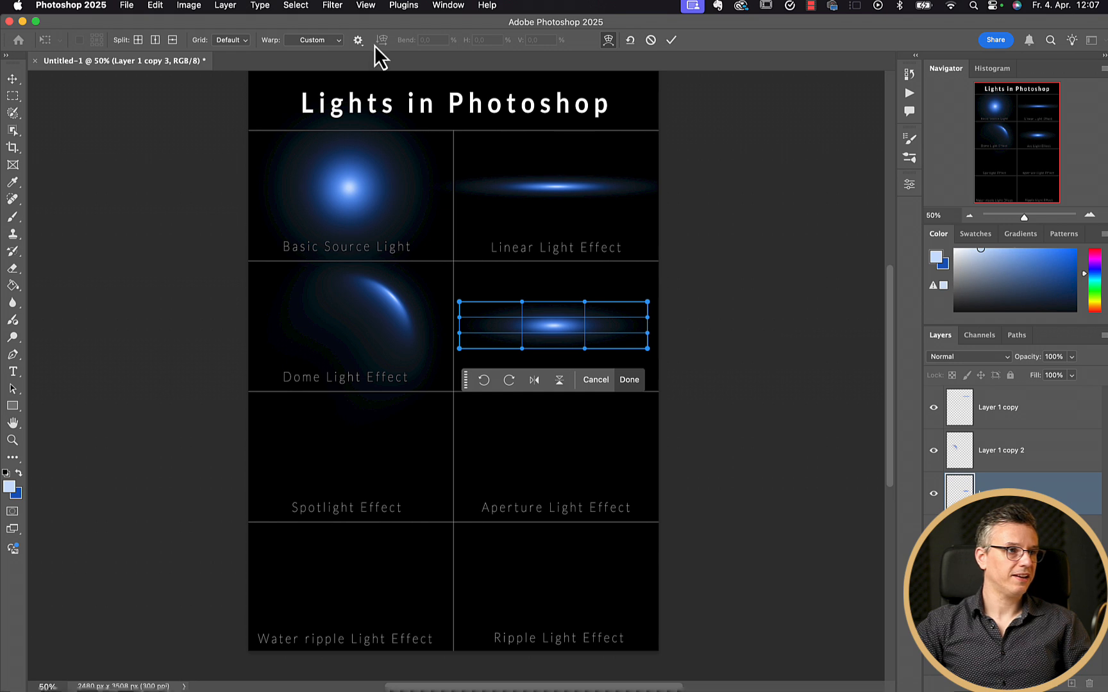
pyautogui.click(323, 41)
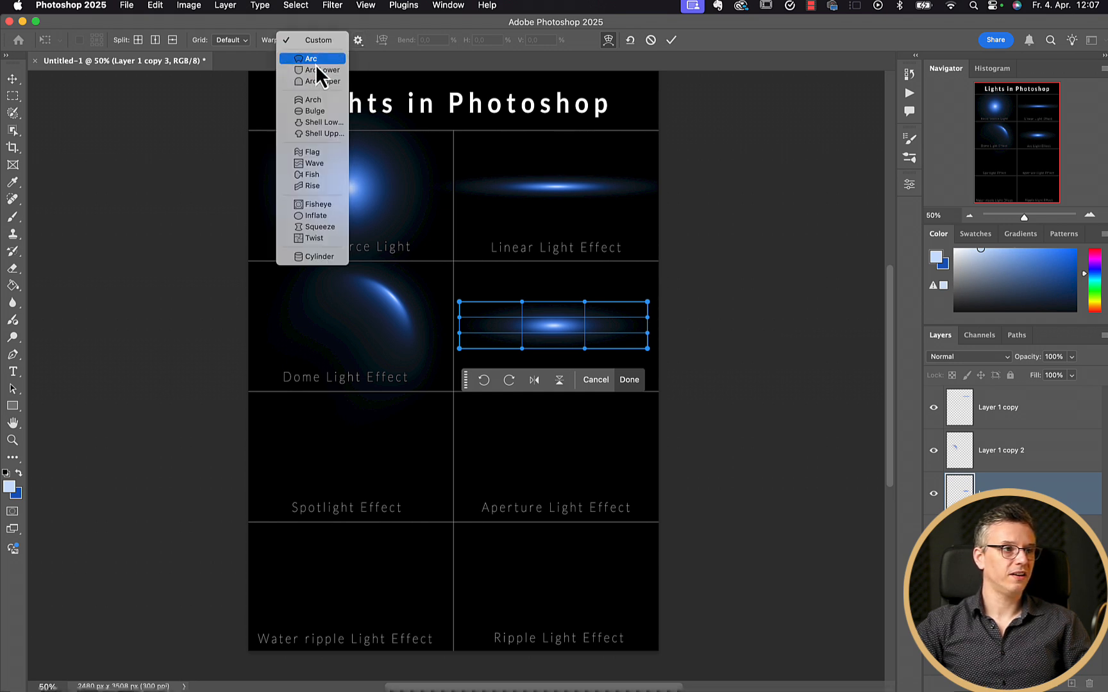
pyautogui.click(315, 61)
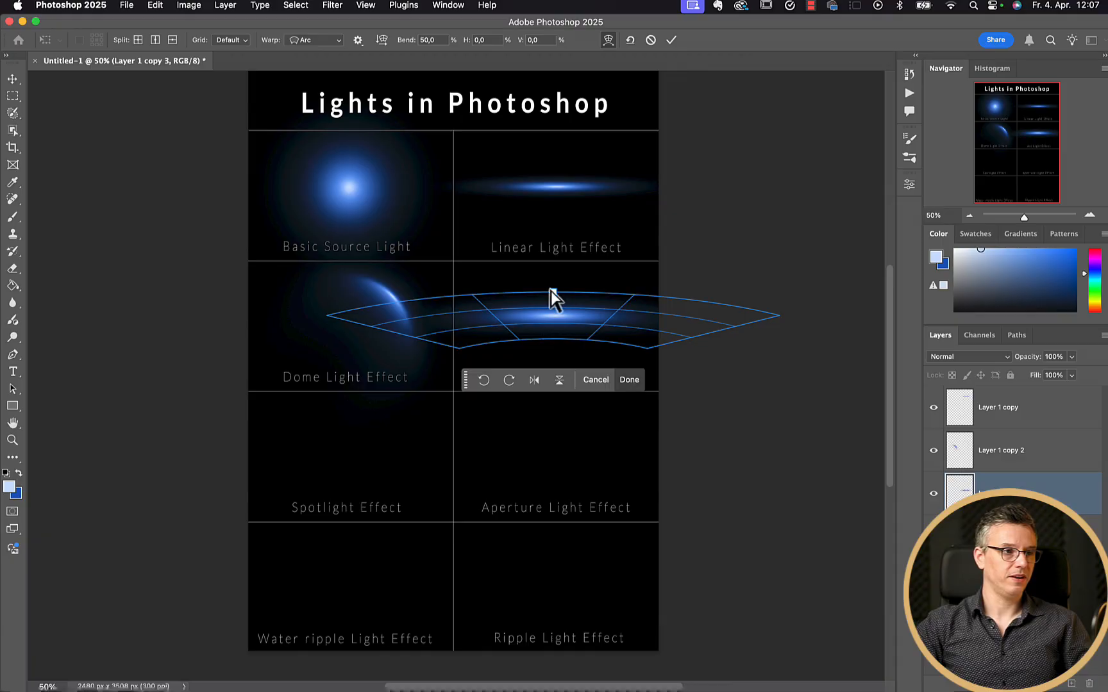
pyautogui.moveTo(550, 290); pyautogui.dragTo(552, 255)
pyautogui.moveTo(586, 314); pyautogui.dragTo(588, 327)
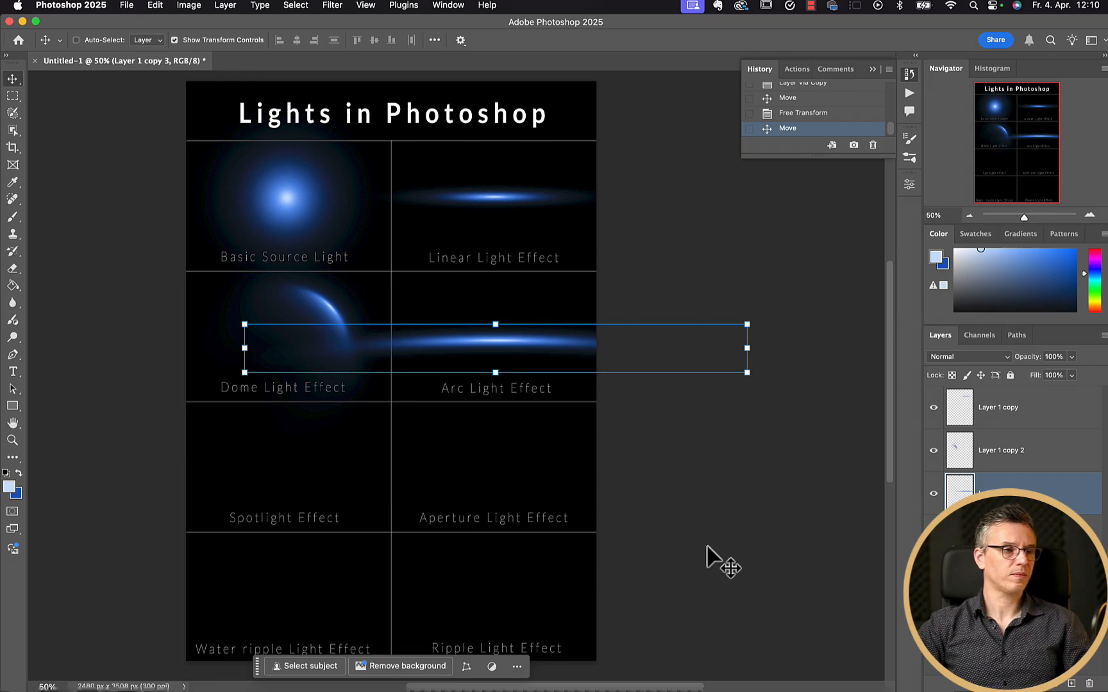
# Duplicate Layer 1, bring the copy to the top of the layer stack and place it in the Spotlight Effect cell.
pyautogui.click(1004, 536)
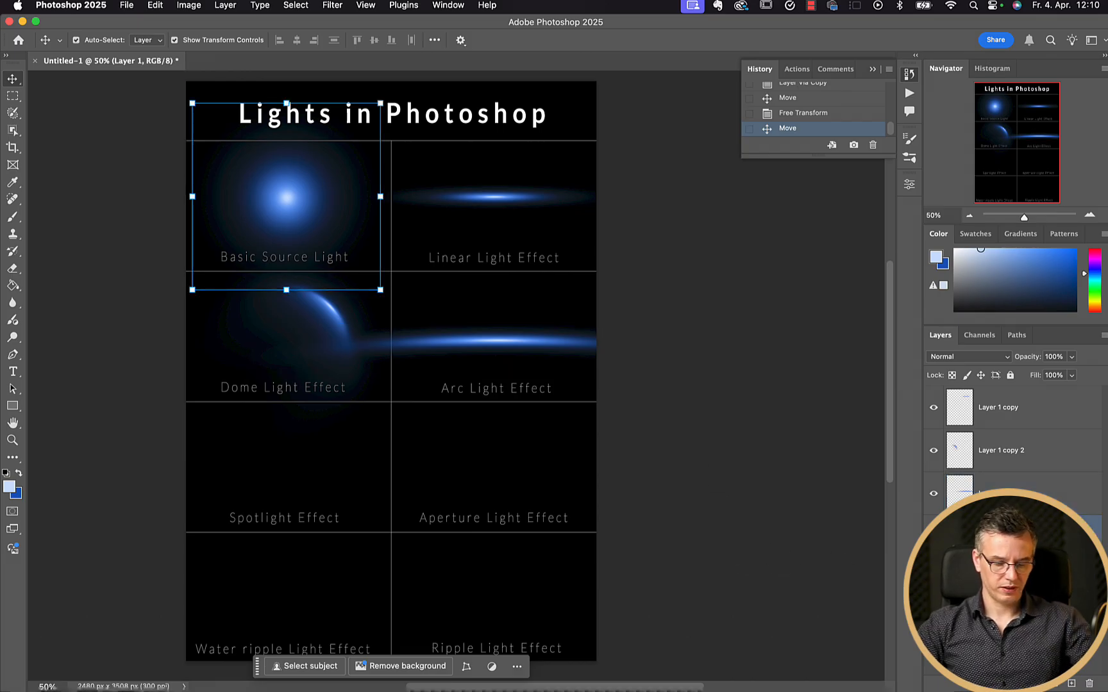
pyautogui.press('super+j')
pyautogui.moveTo(999, 536); pyautogui.dragTo(989, 396)
pyautogui.moveTo(287, 199); pyautogui.dragTo(286, 467)
# Apply a Perspective transform to the Spotlight Effect glow, crossing its top corners over to form an hourglass shape.
pyautogui.rightClick(286, 468)
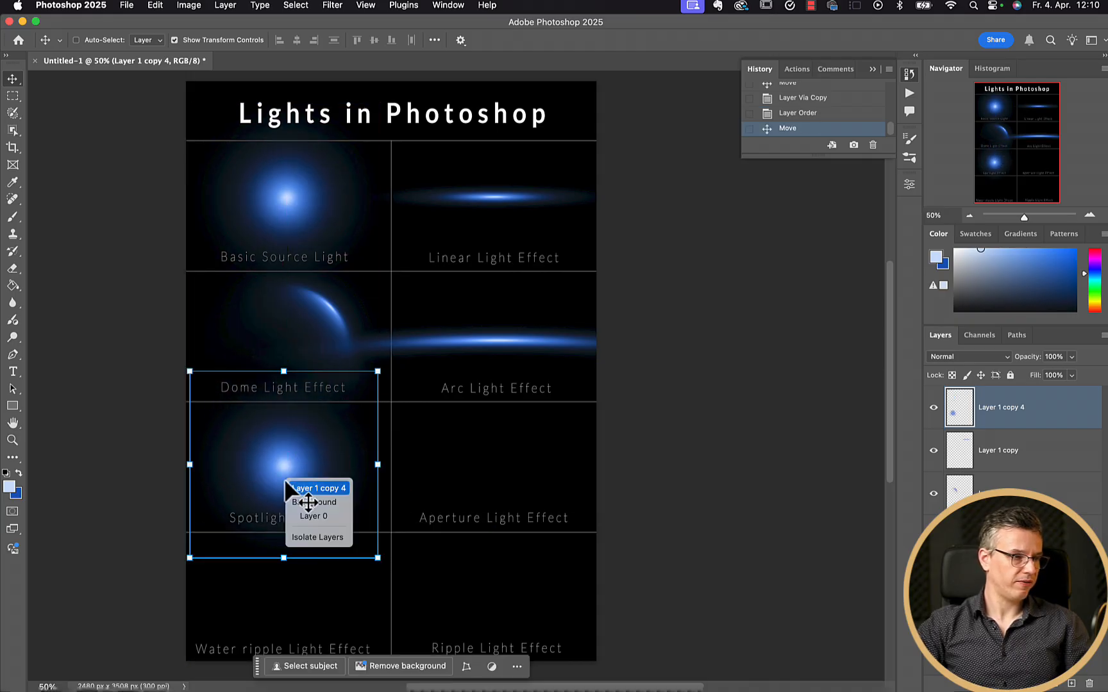
pyautogui.press('super+t')
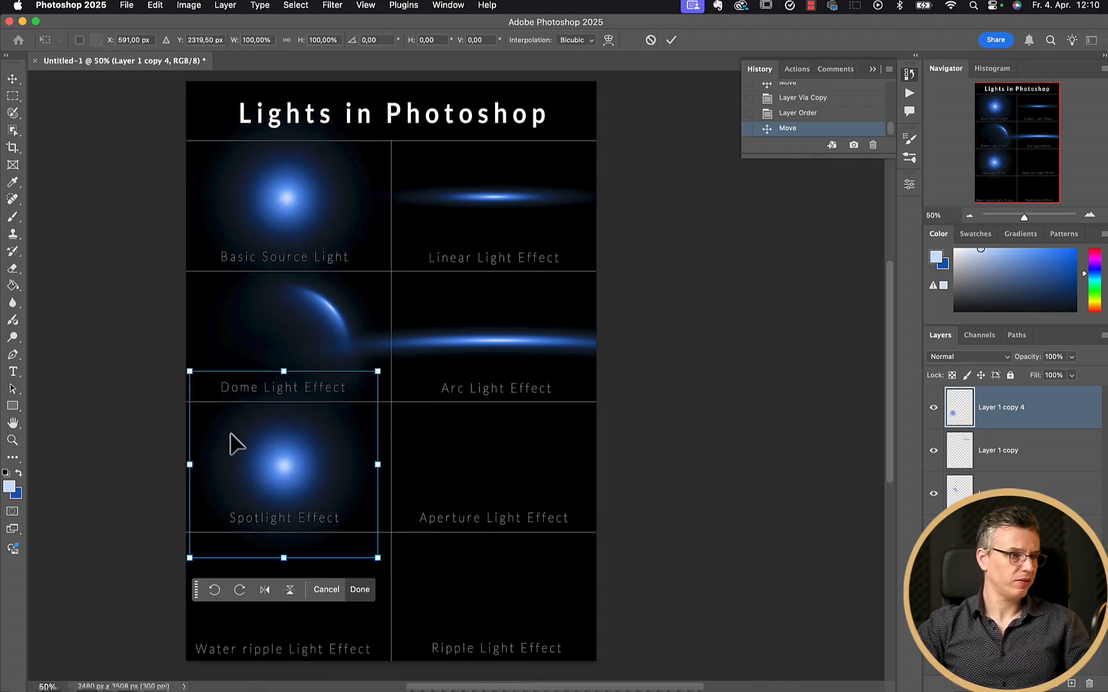
pyautogui.rightClick(277, 475)
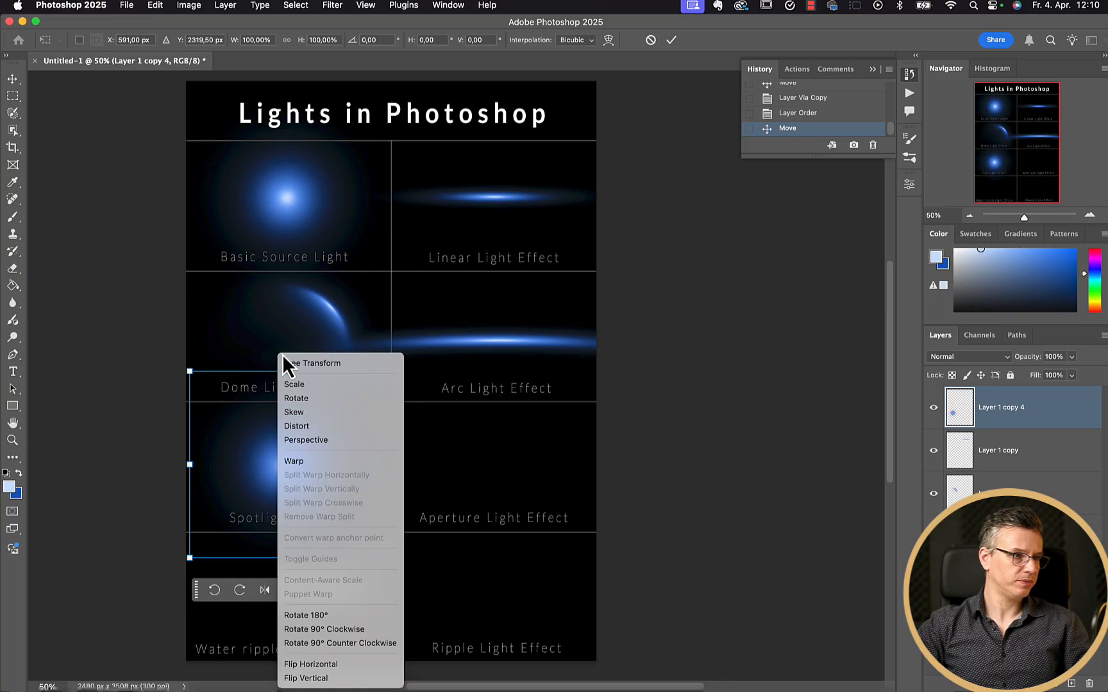
pyautogui.click(330, 444)
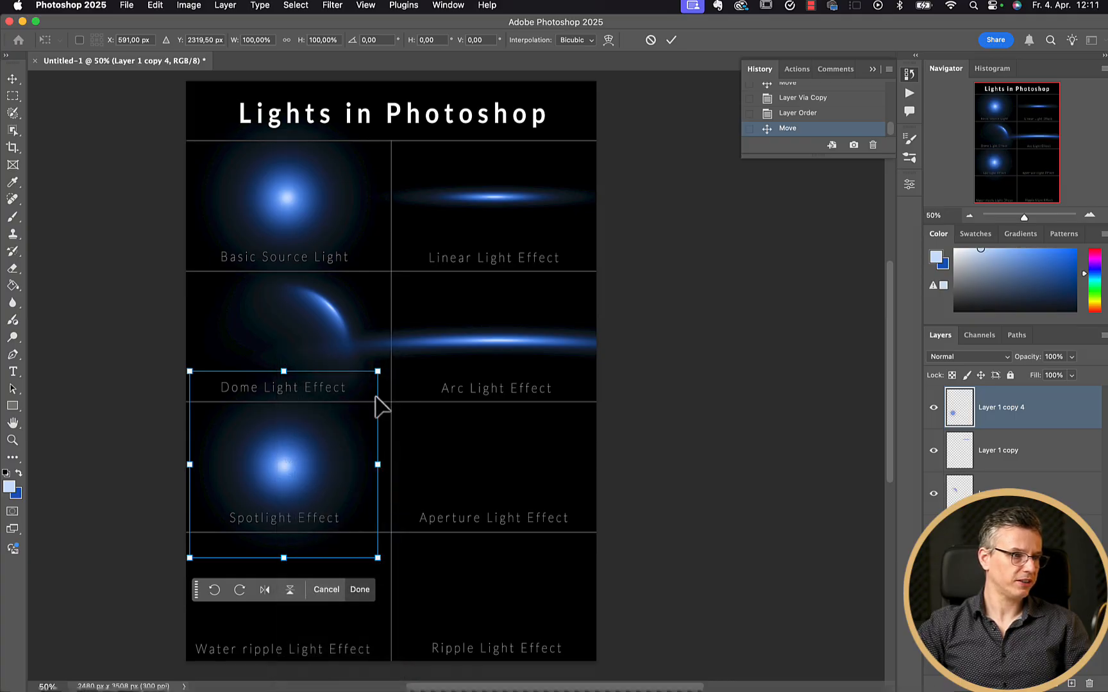
pyautogui.moveTo(379, 372)
pyautogui.mouseDown()
pyautogui.moveTo(360, 383)
pyautogui.moveTo(195, 381)
pyautogui.moveTo(377, 376)
pyautogui.mouseUp()
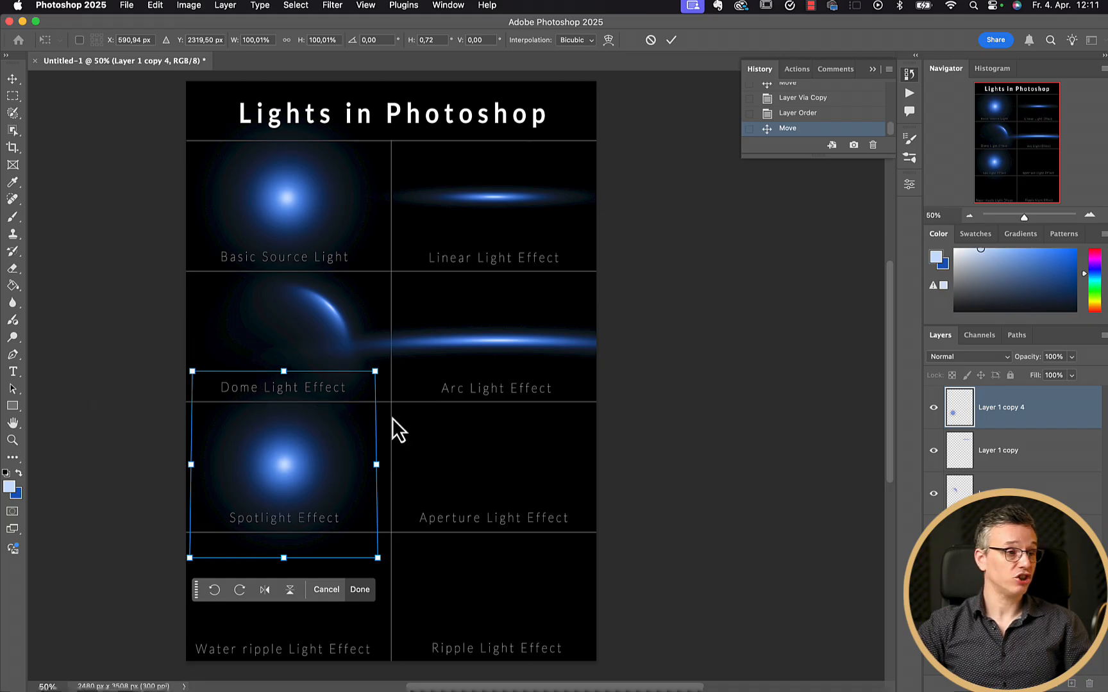
pyautogui.moveTo(370, 376); pyautogui.dragTo(185, 411)
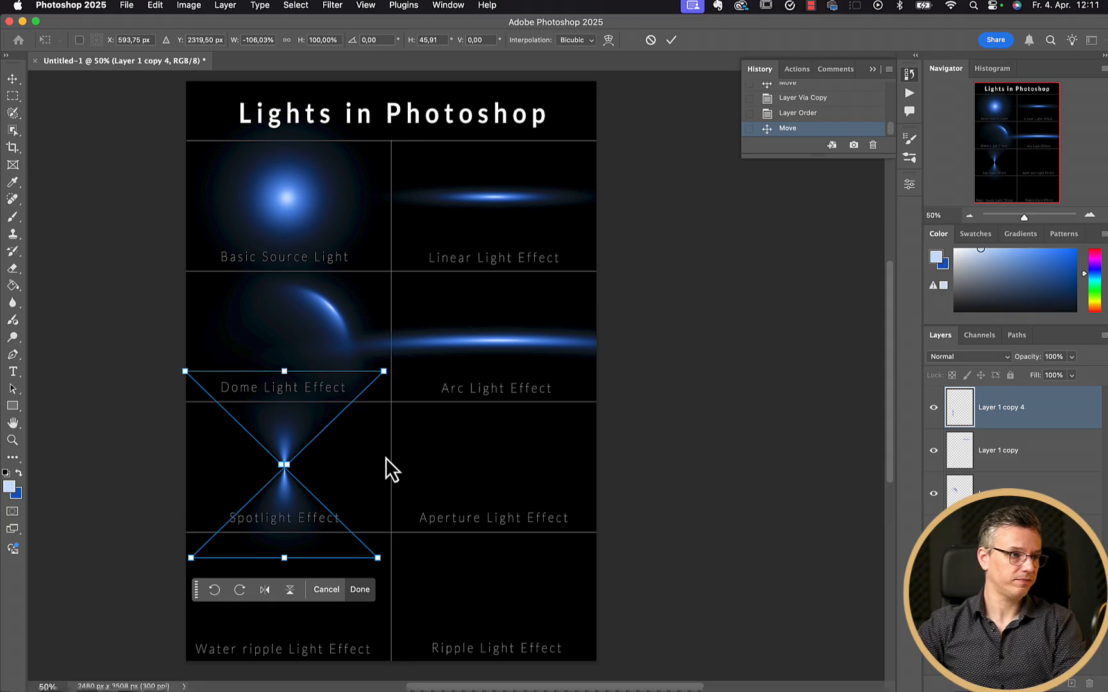
pyautogui.press('Return')
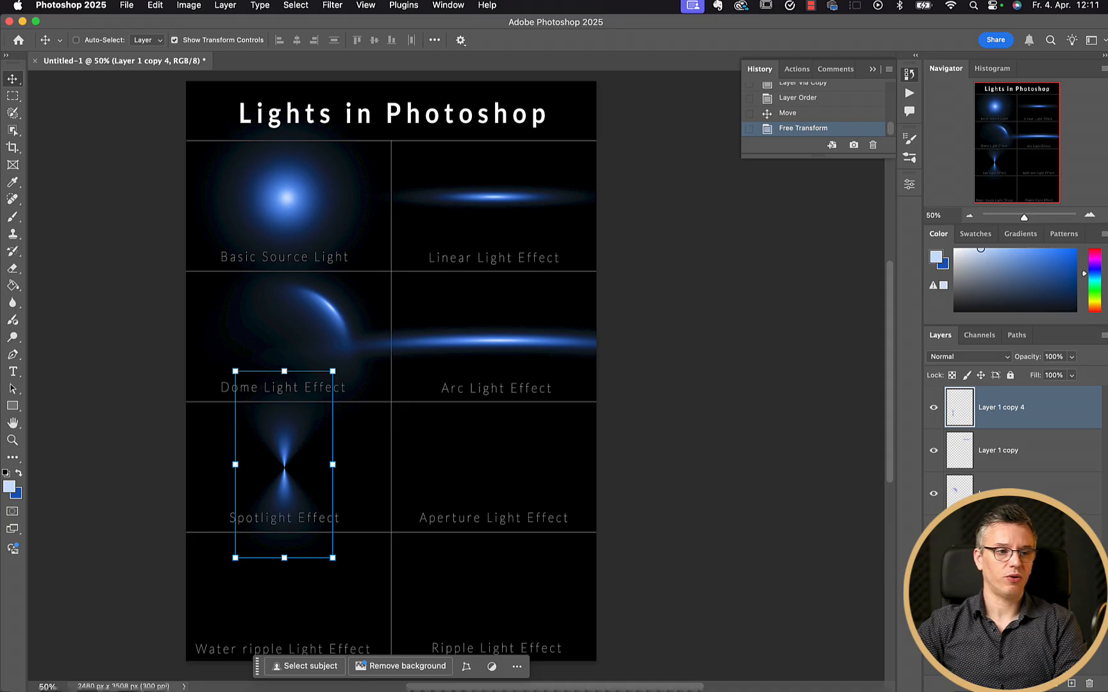
# Add a layer mask to the hourglass glow and paint its lower cone out with a black brush.
pyautogui.click(1017, 684)
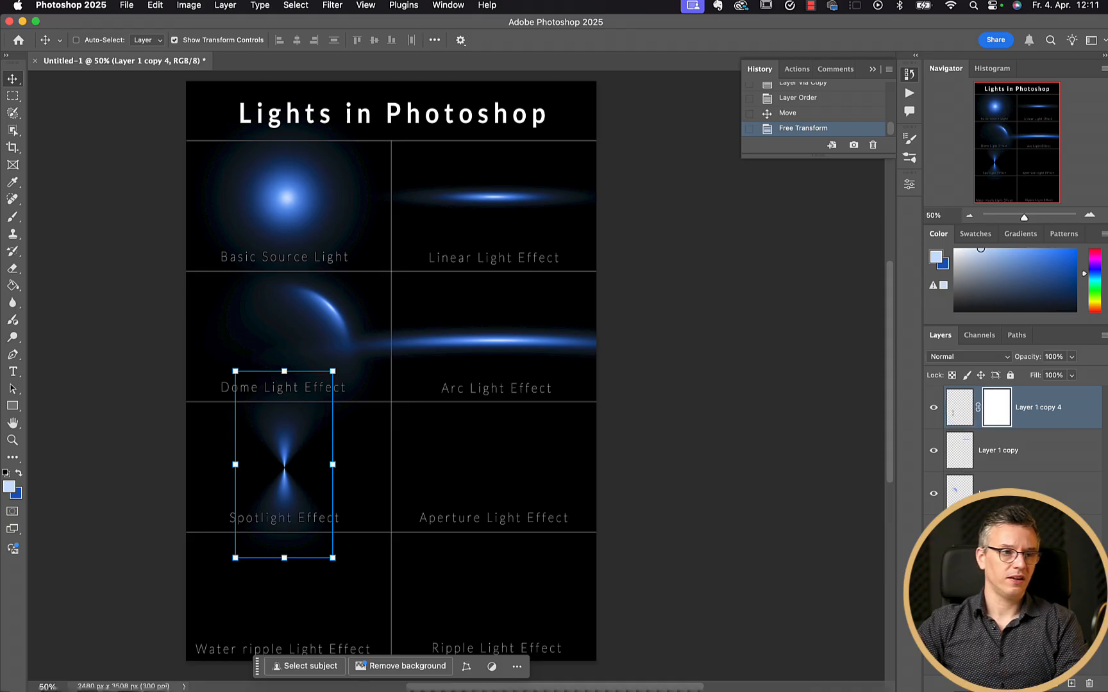
pyautogui.press('b')
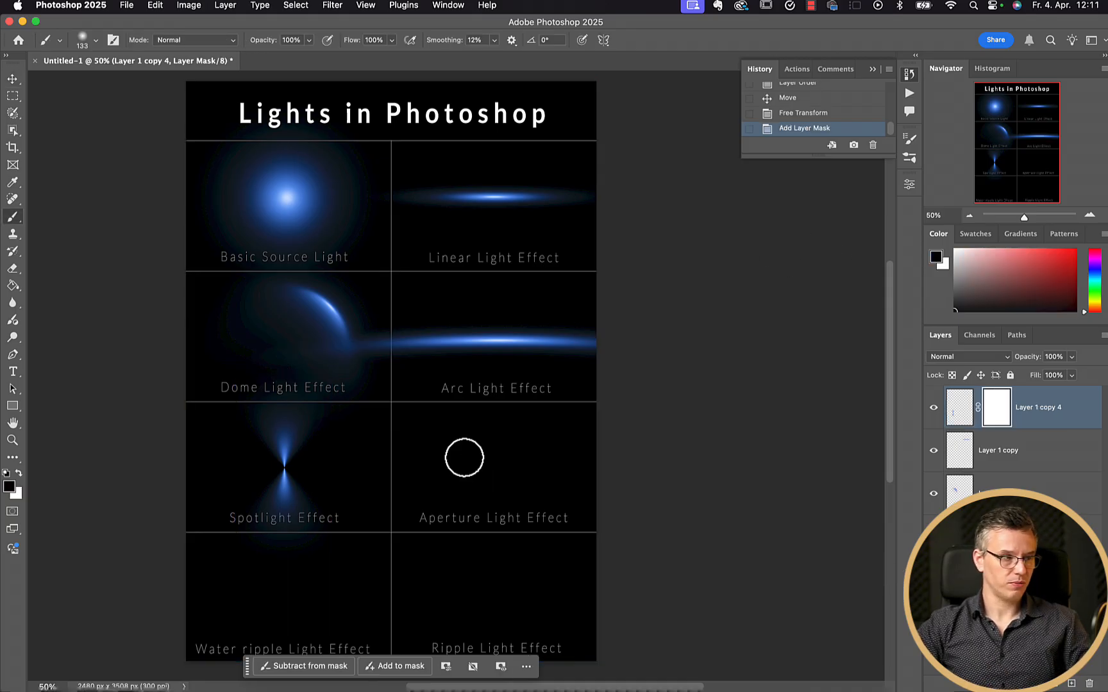
pyautogui.moveTo(279, 491)
pyautogui.mouseDown()
pyautogui.moveTo(341, 516)
pyautogui.moveTo(269, 527)
pyautogui.moveTo(283, 532)
pyautogui.mouseUp()
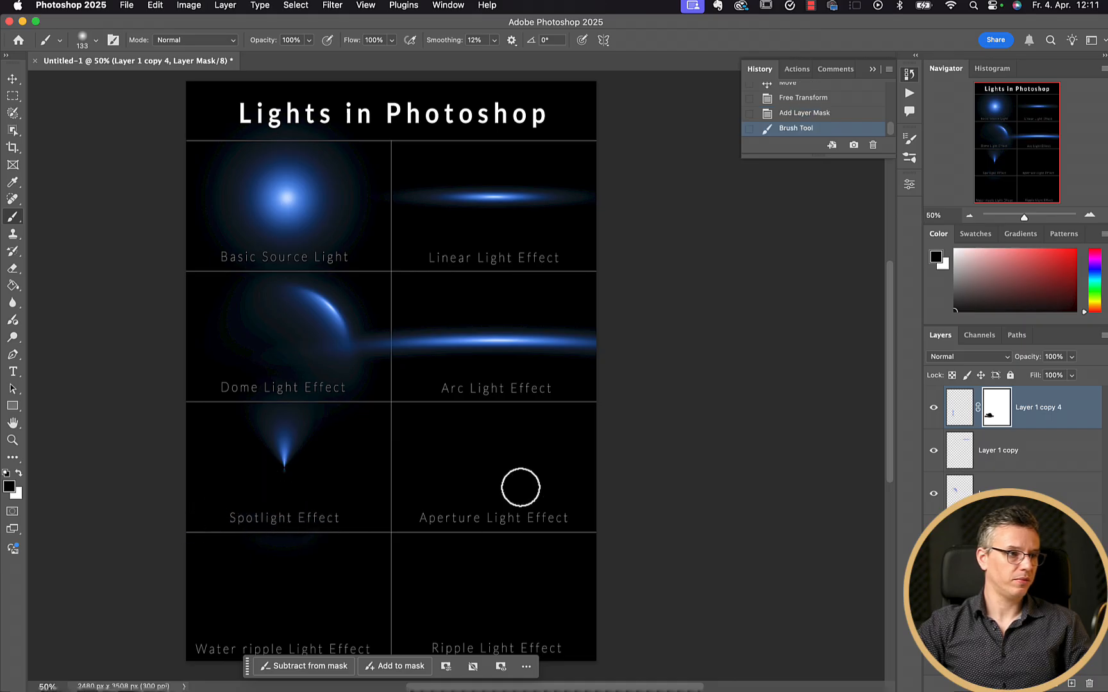
# Target the masked spotlight layer's image instead of its mask and move the beam slightly down within its cell.
pyautogui.press('v')
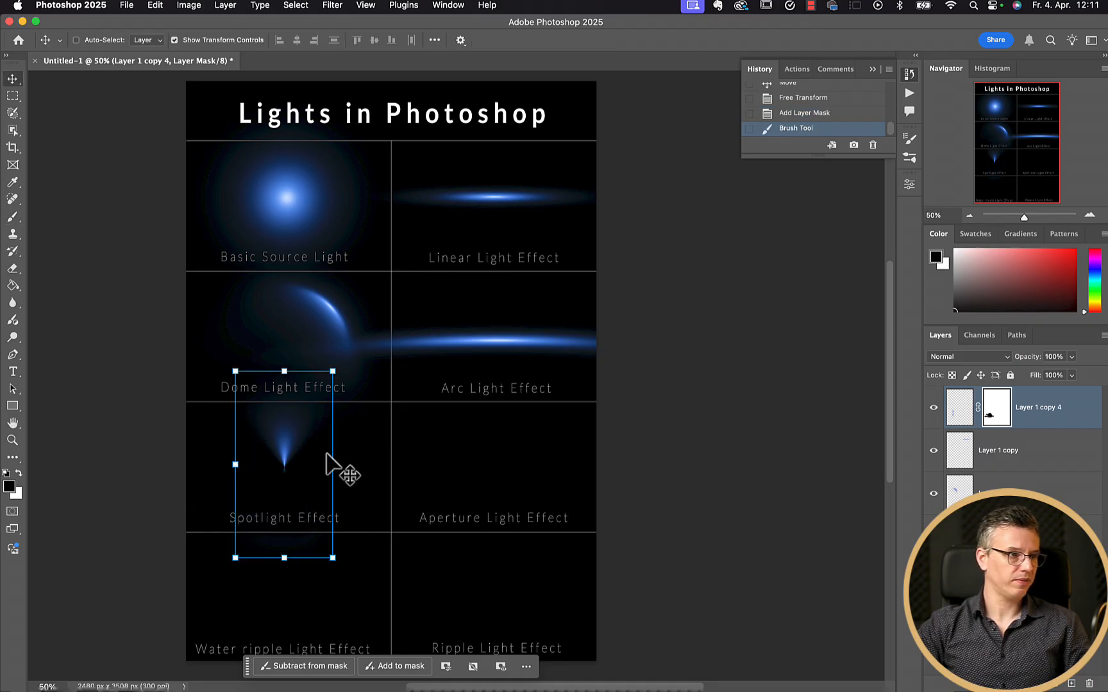
pyautogui.click(969, 405)
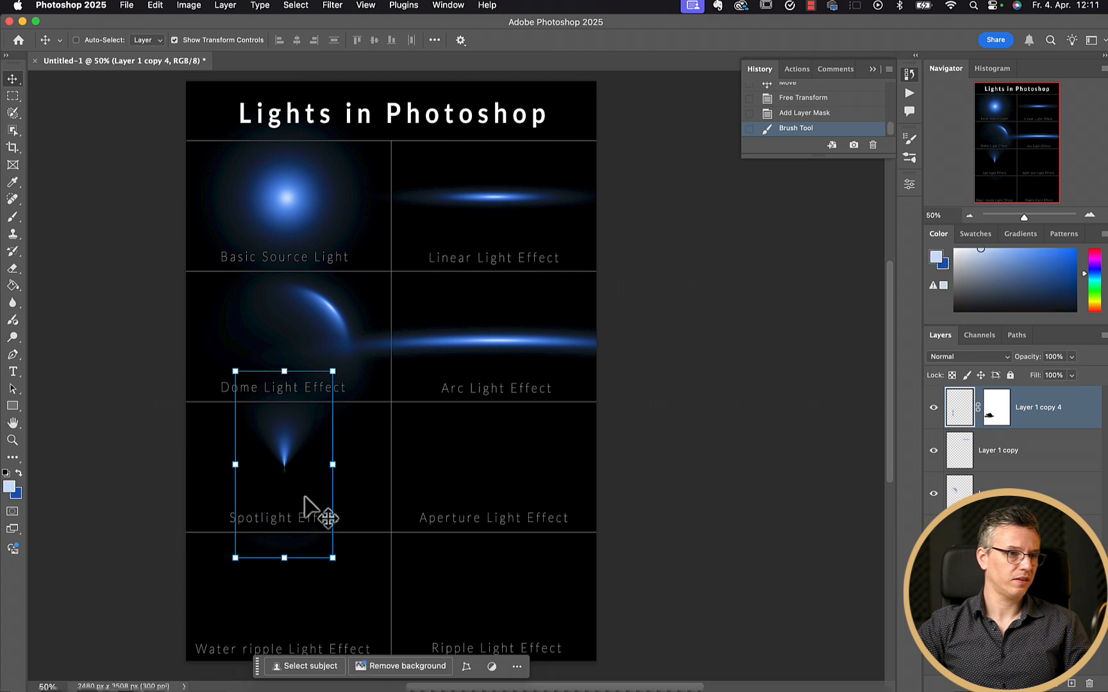
pyautogui.moveTo(297, 462); pyautogui.dragTo(280, 469)
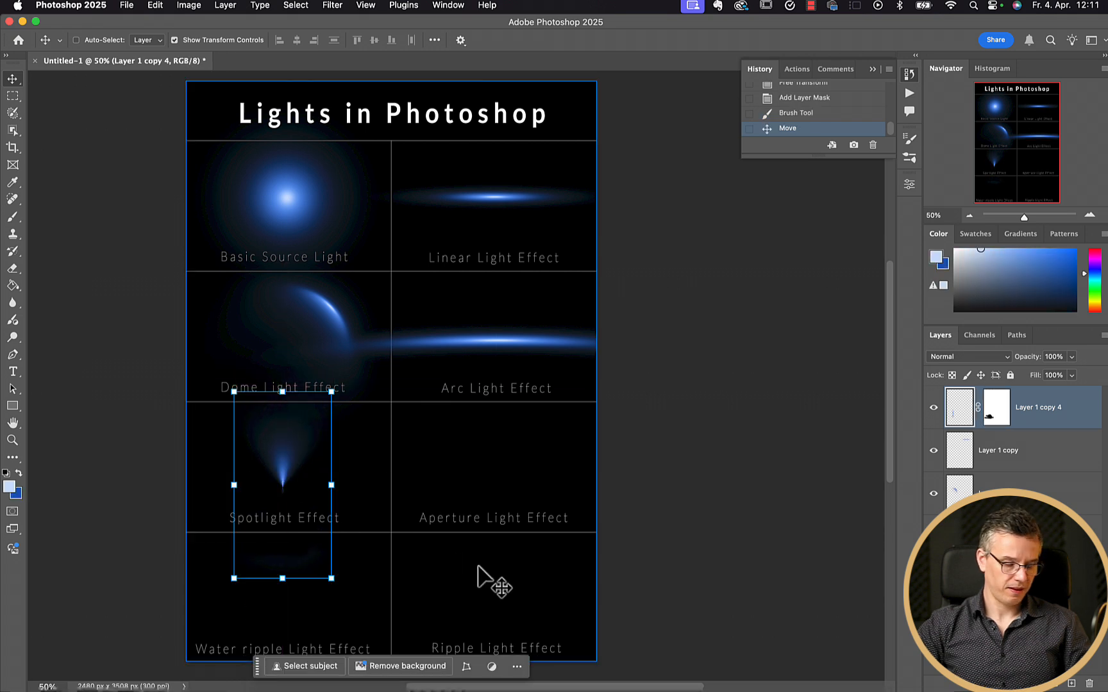
# Enlarge the spotlight beam with Free Transform so it fills the Spotlight Effect cell.
pyautogui.press('super+t')
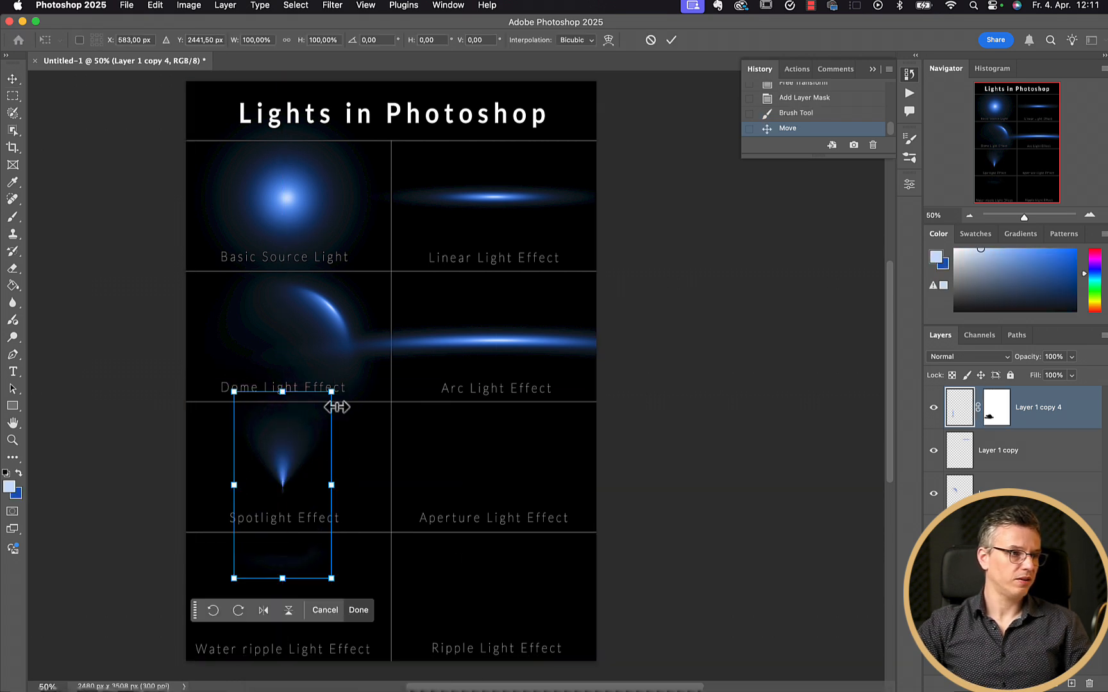
pyautogui.moveTo(330, 392); pyautogui.dragTo(294, 476)
pyautogui.press('Return')
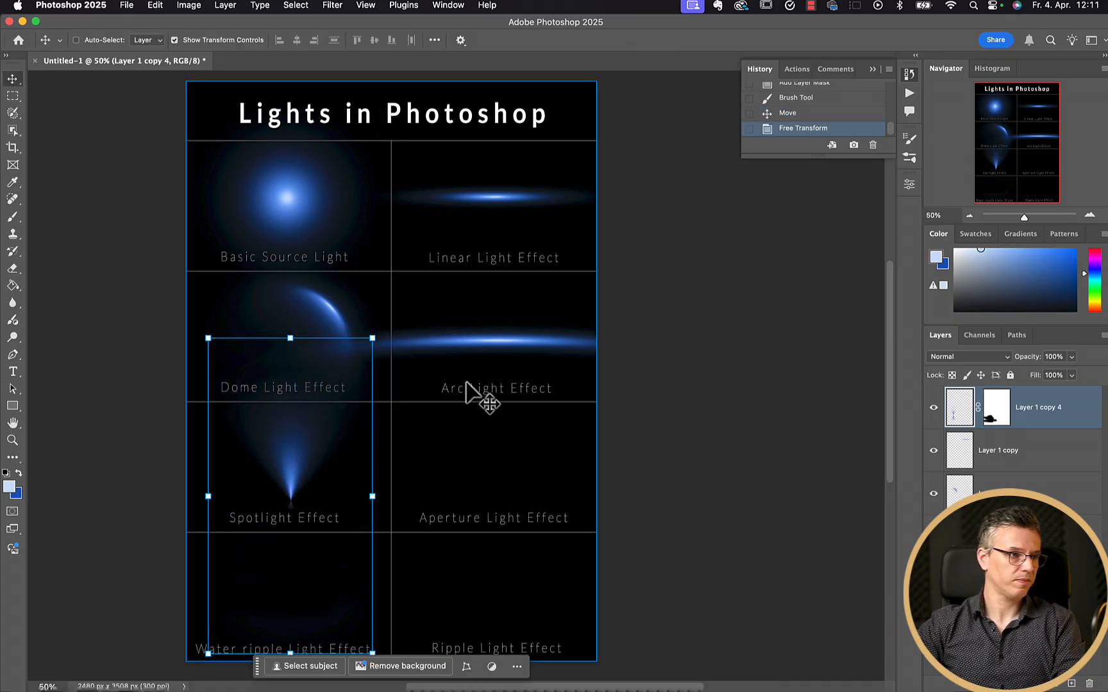
# Duplicate the basic blue glow on Layer 1 and place the copy in the Aperture Light Effect cell.
pyautogui.keyDown('super'); pyautogui.click(286, 198); pyautogui.keyUp('super')
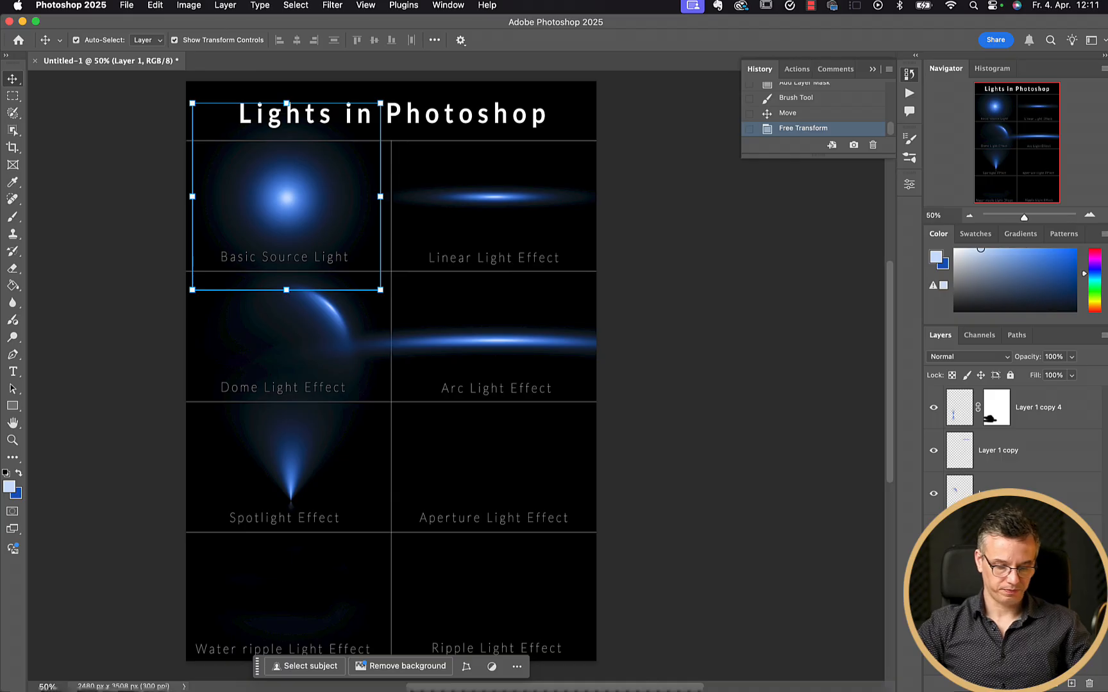
pyautogui.press('super+j')
pyautogui.moveTo(280, 203); pyautogui.dragTo(481, 466)
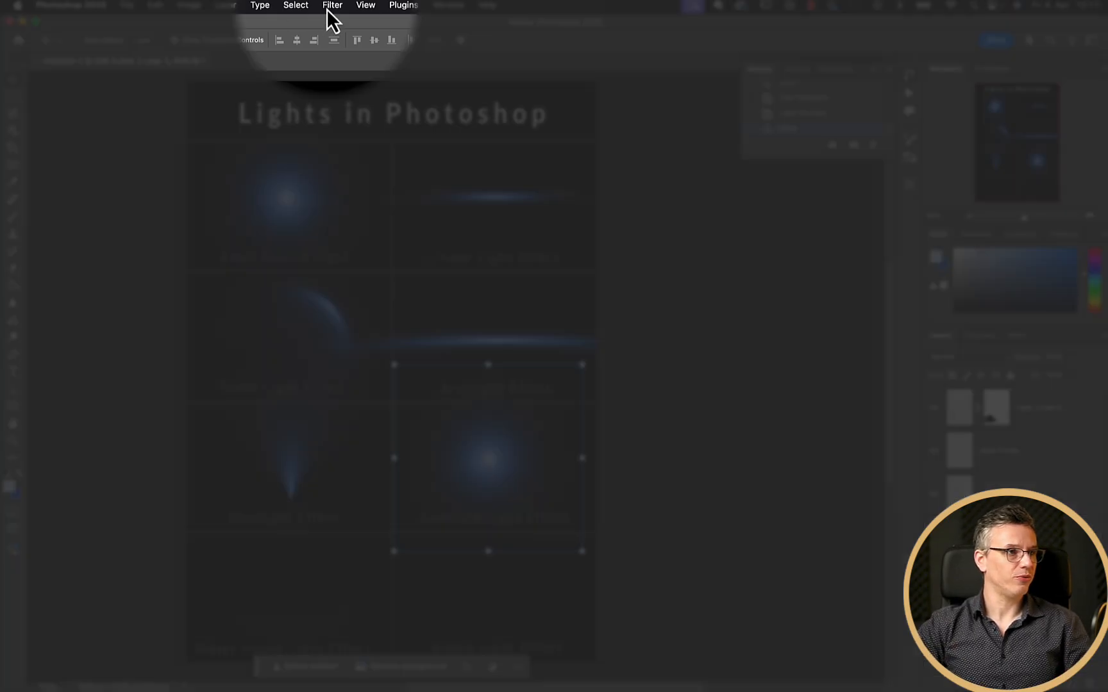
# Apply the Polar Coordinates filter with Rectangular to Polar to the aperture glow and move the curved light up into its cell.
pyautogui.click(332, 6)
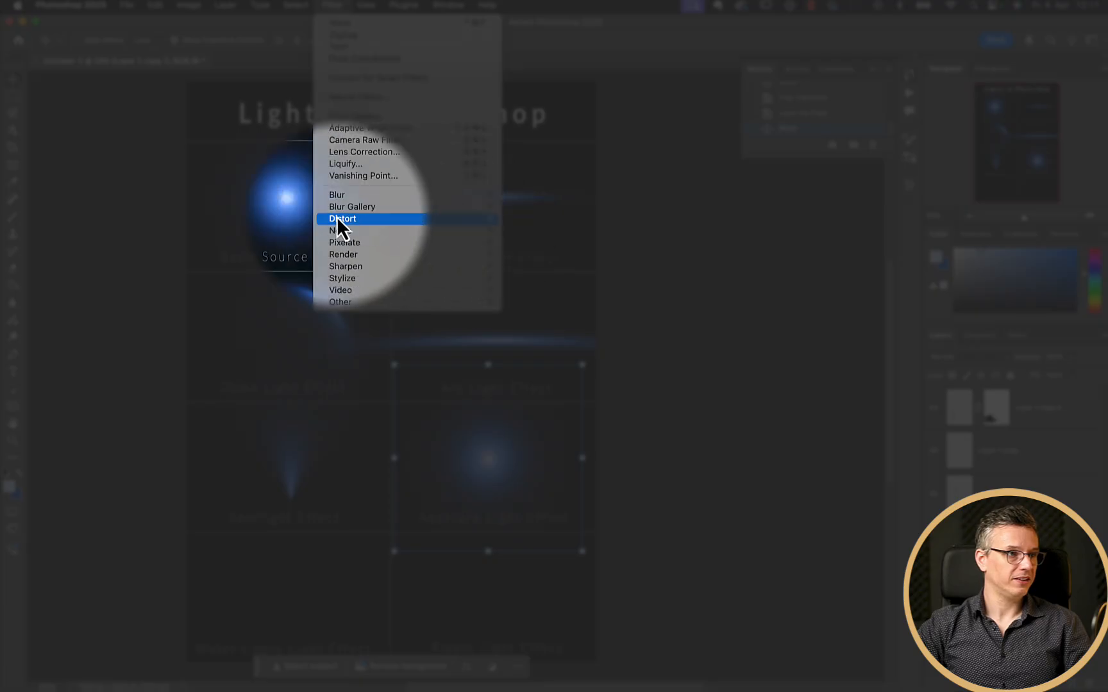
pyautogui.moveTo(355, 221)
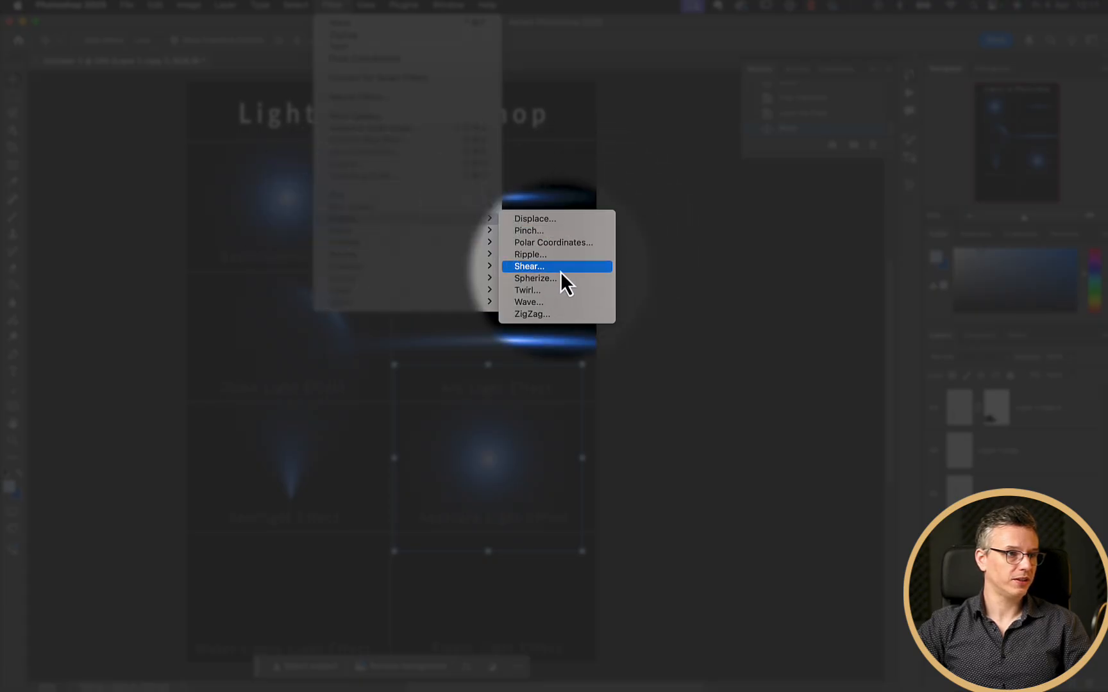
pyautogui.click(542, 248)
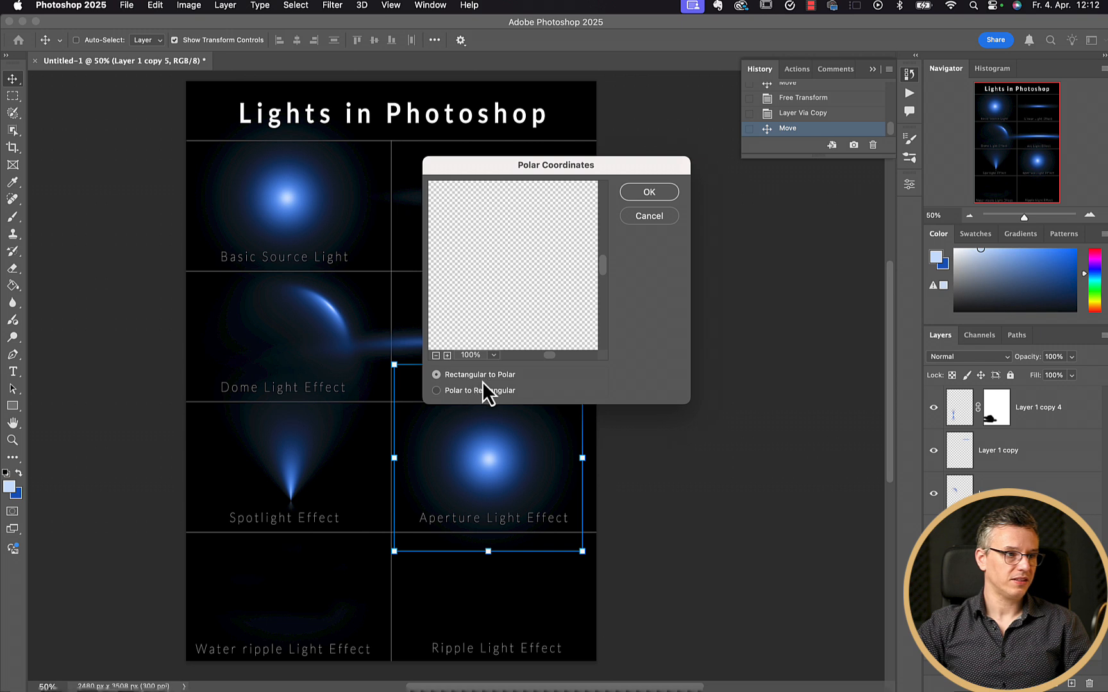
pyautogui.click(671, 196)
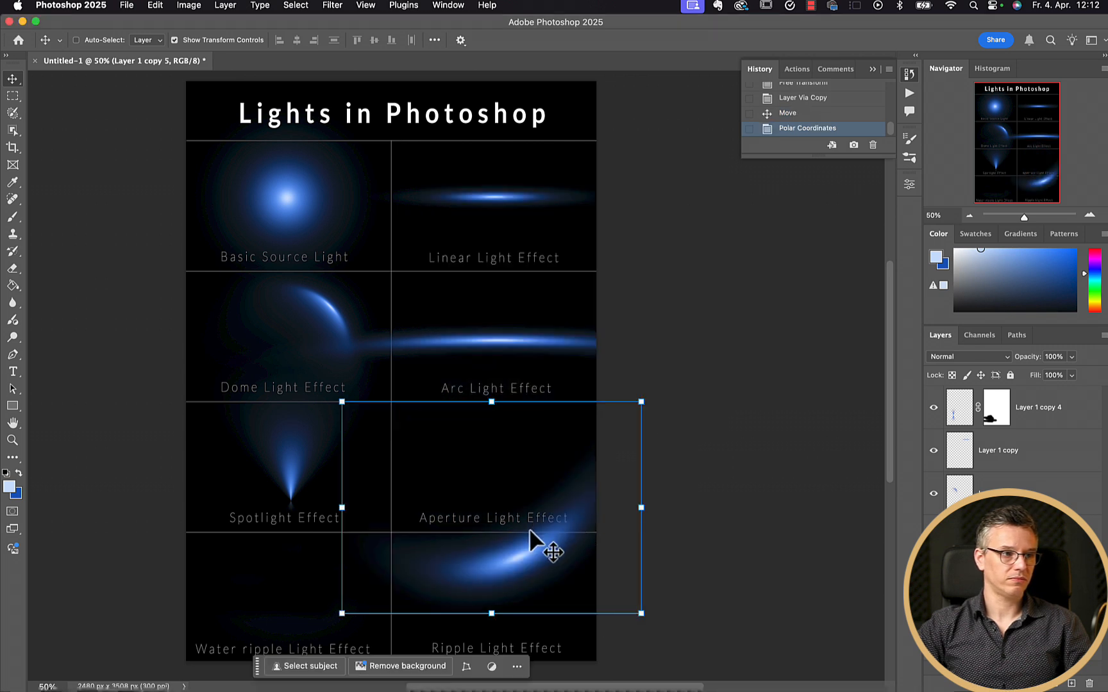
pyautogui.moveTo(530, 532); pyautogui.dragTo(542, 497)
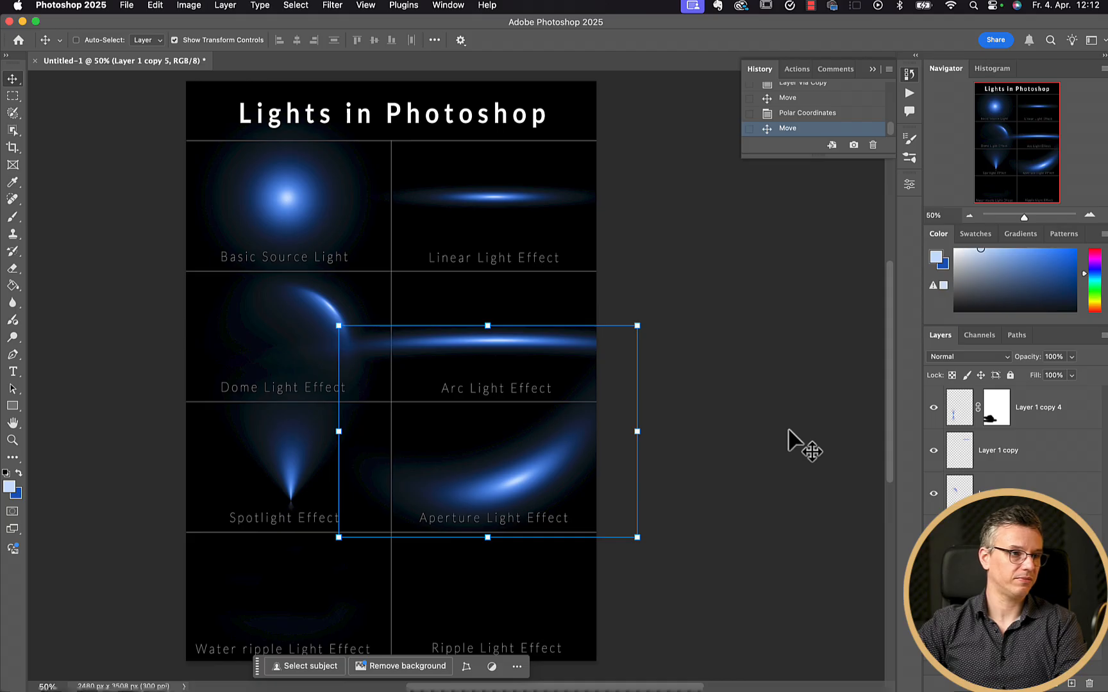
# Duplicate Layer 1 again and place the copied glow in the Water ripple Light Effect cell.
pyautogui.click(998, 622)
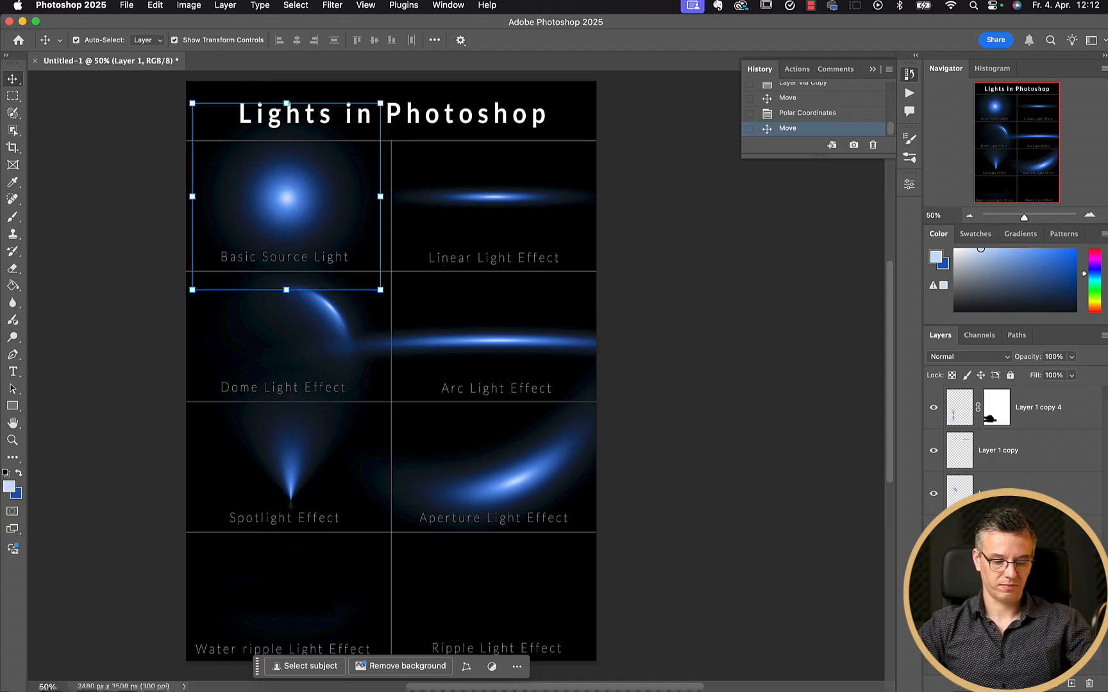
pyautogui.press('super+j')
pyautogui.moveTo(289, 192); pyautogui.dragTo(288, 582)
pyautogui.scroll(-2, 376, 471)
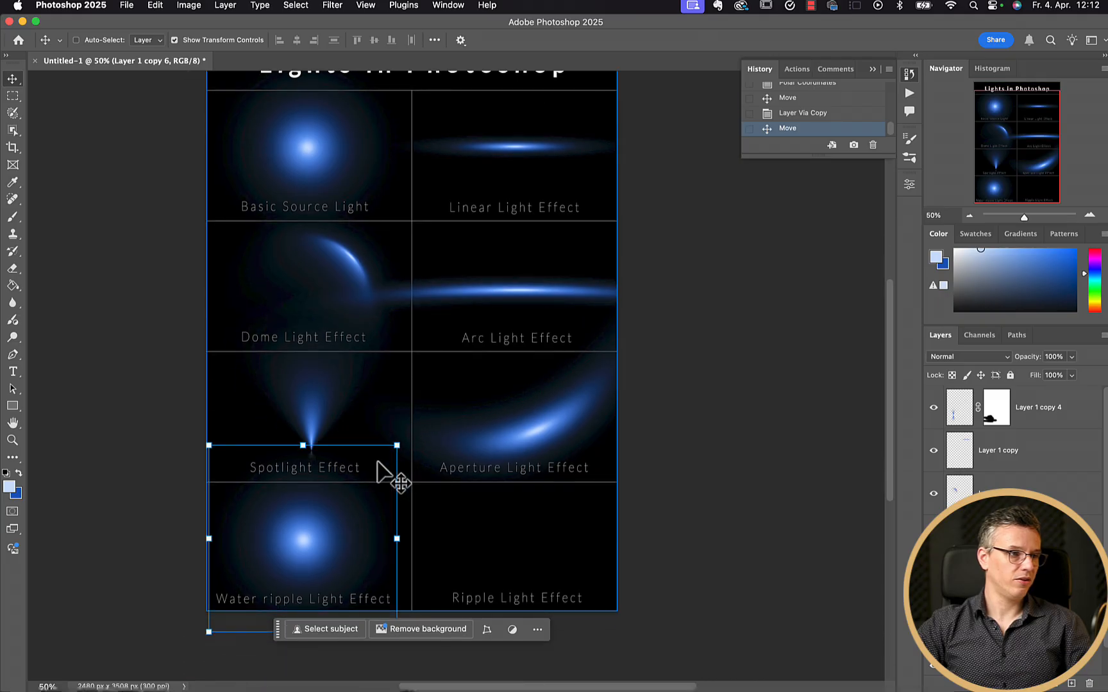
pyautogui.press('super+t')
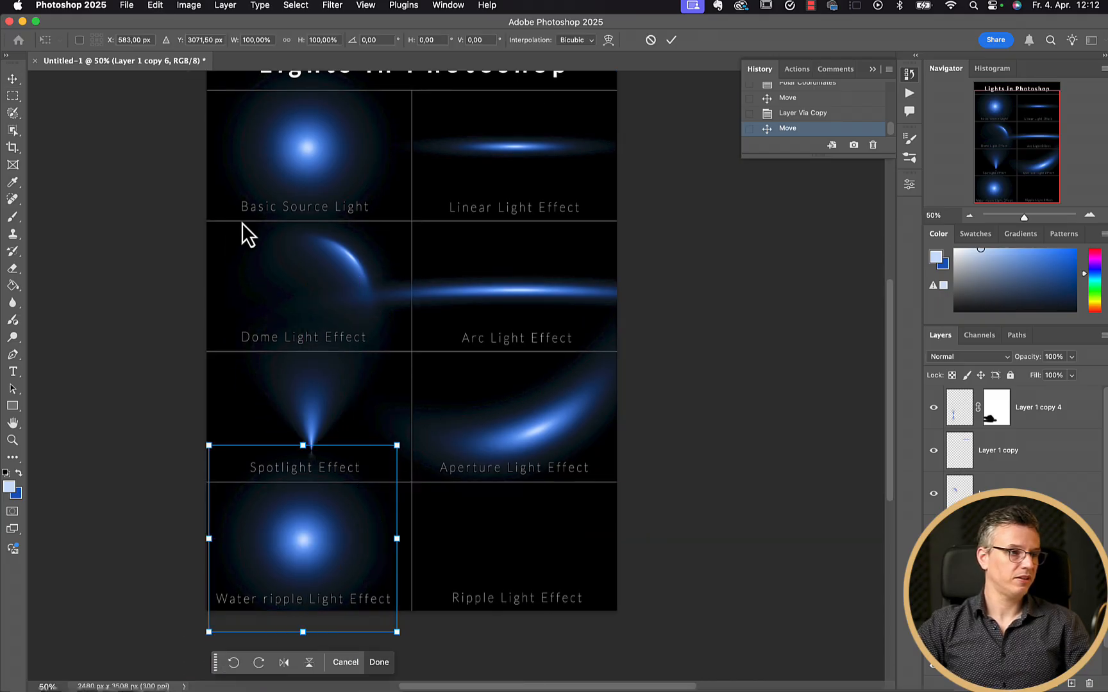
pyautogui.press('Escape')
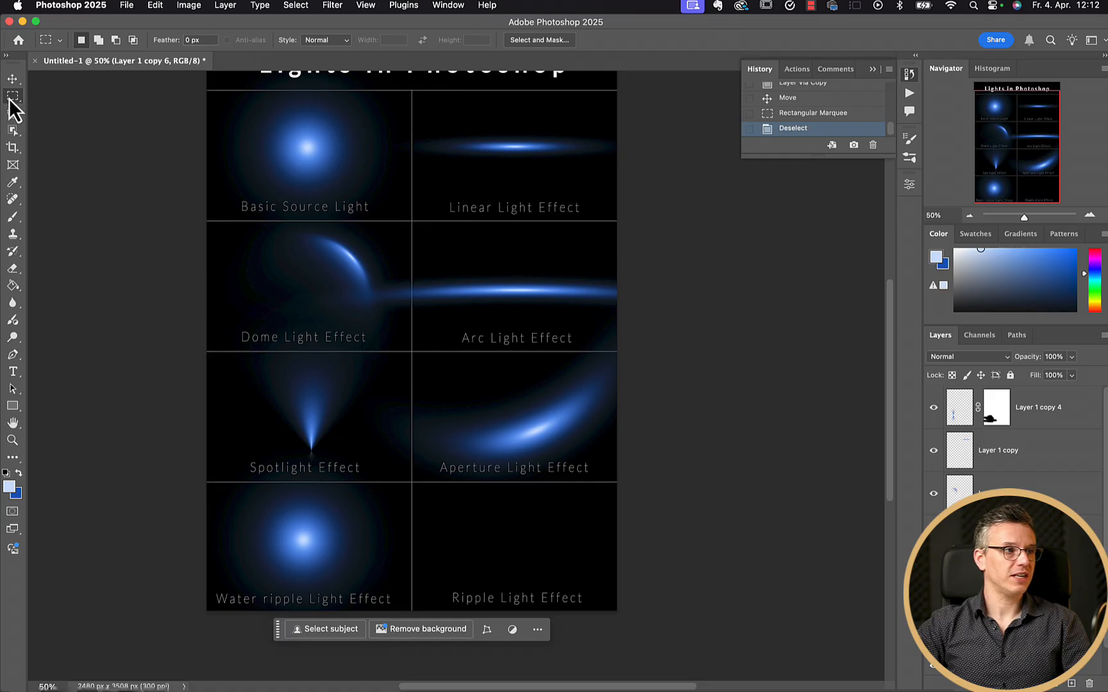
# Select a rectangle around the water ripple glow and apply a ZigZag filter with amount 100, 20 ridges and Pond Ripples style.
pyautogui.moveTo(241, 489); pyautogui.dragTo(373, 594)
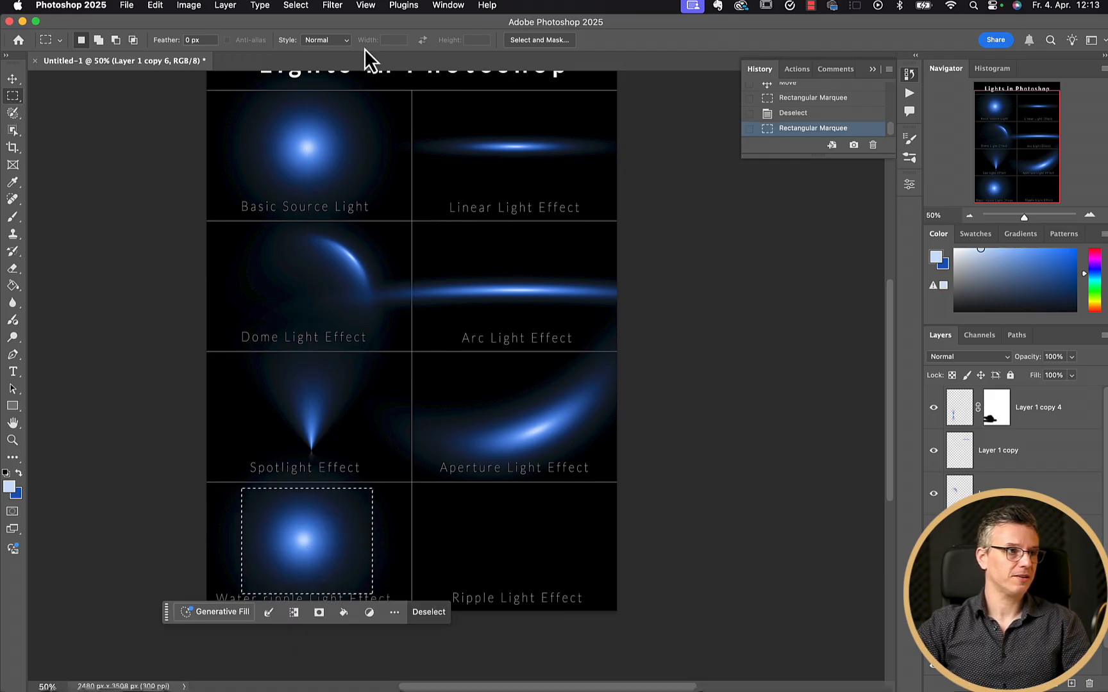
pyautogui.click(323, 7)
pyautogui.moveTo(398, 223)
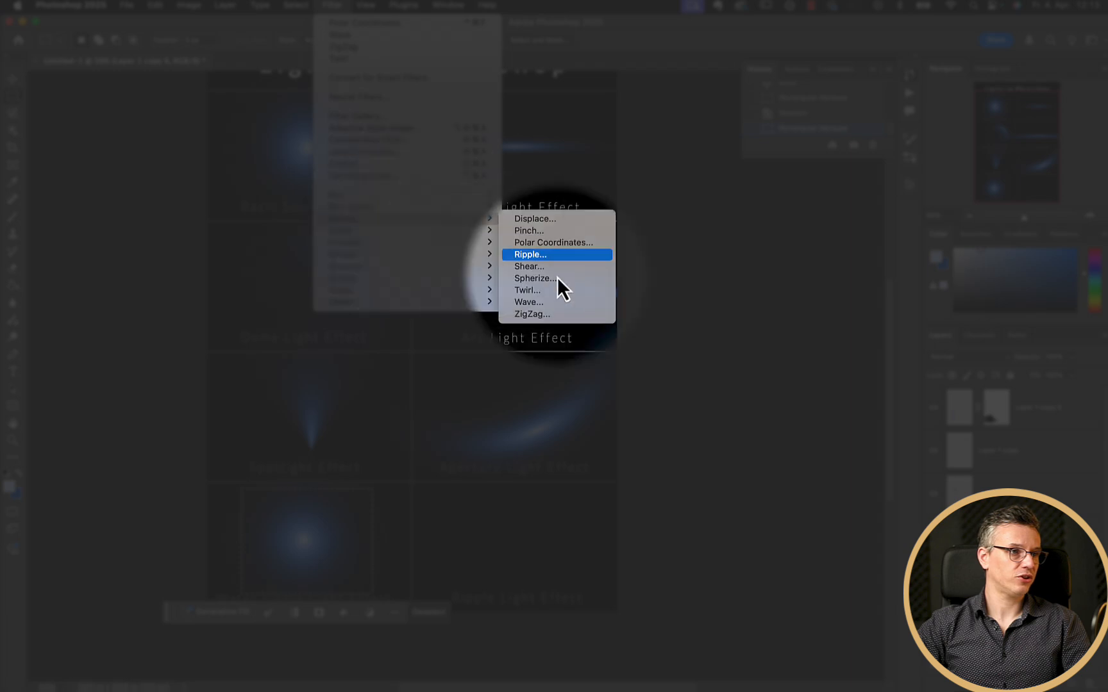
pyautogui.click(550, 317)
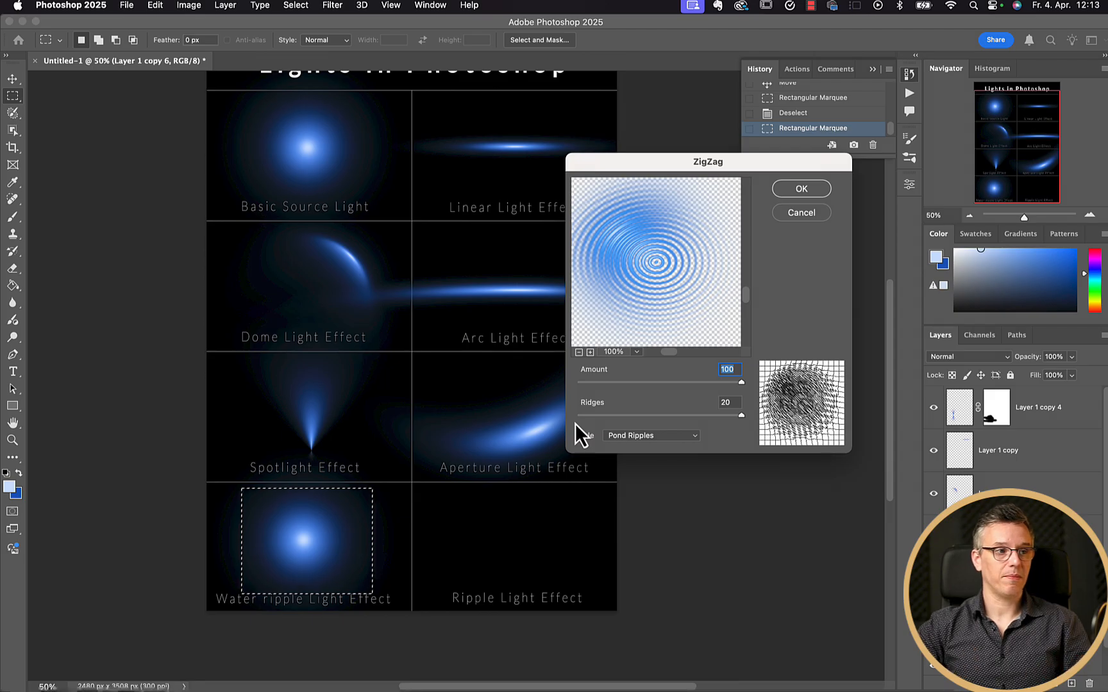
pyautogui.click(790, 194)
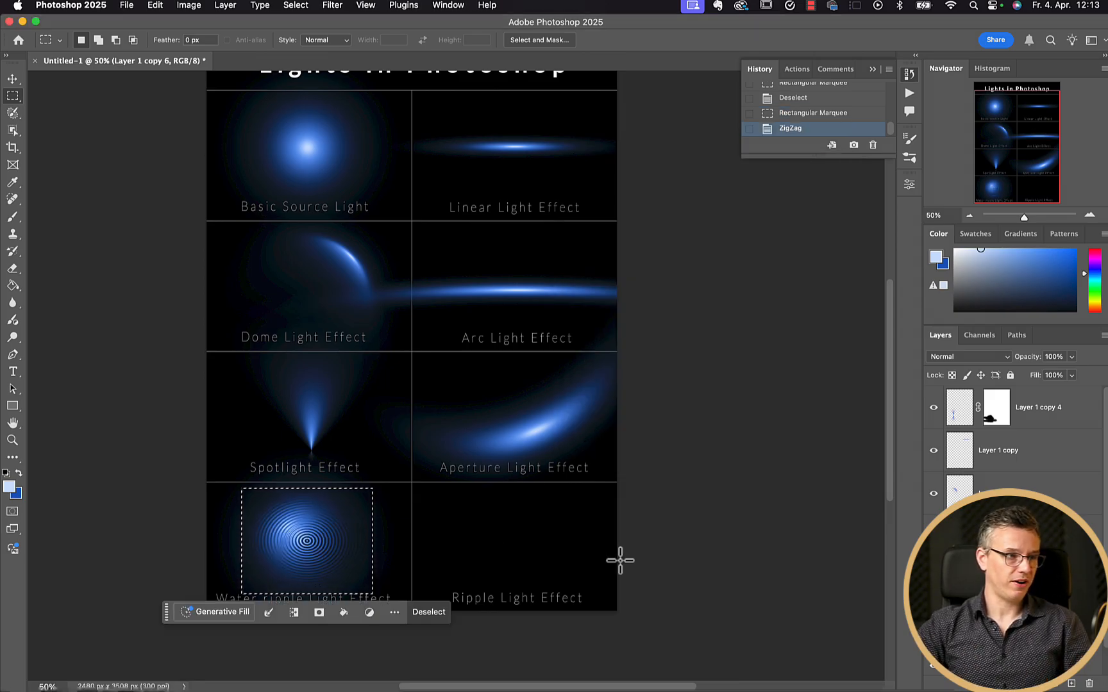
# Deselect and distort the water ripple glow into a tilted surface, pulling its lower-left corner outward and its upper-right corner inward.
pyautogui.click(606, 606)
pyautogui.press('super+t')
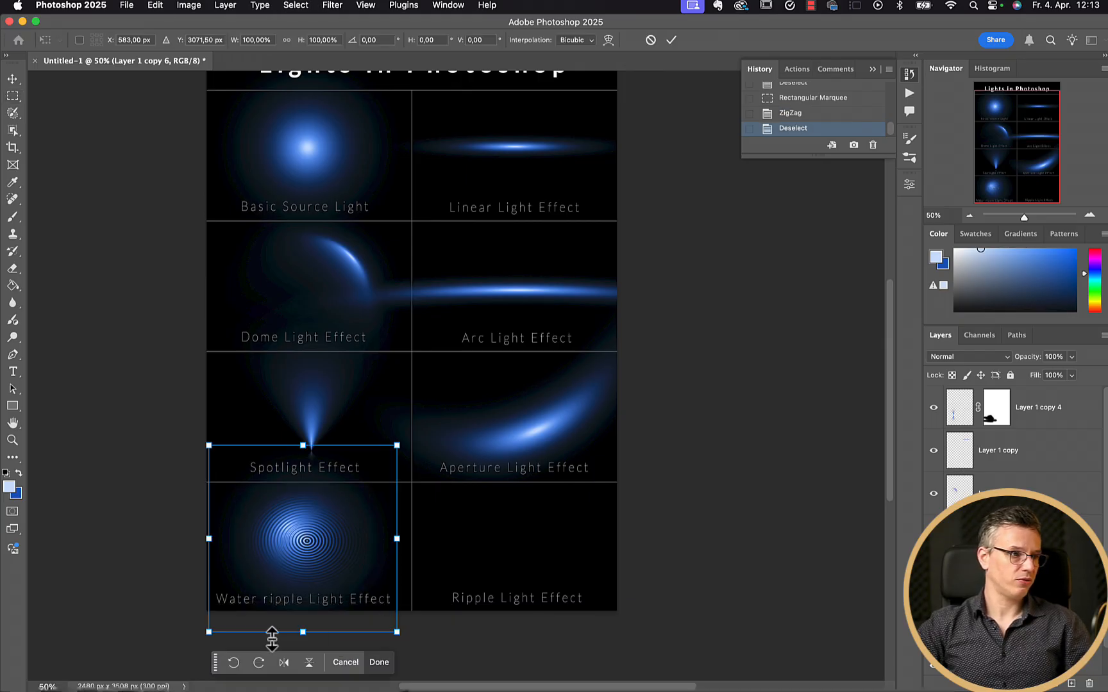
pyautogui.rightClick(269, 576)
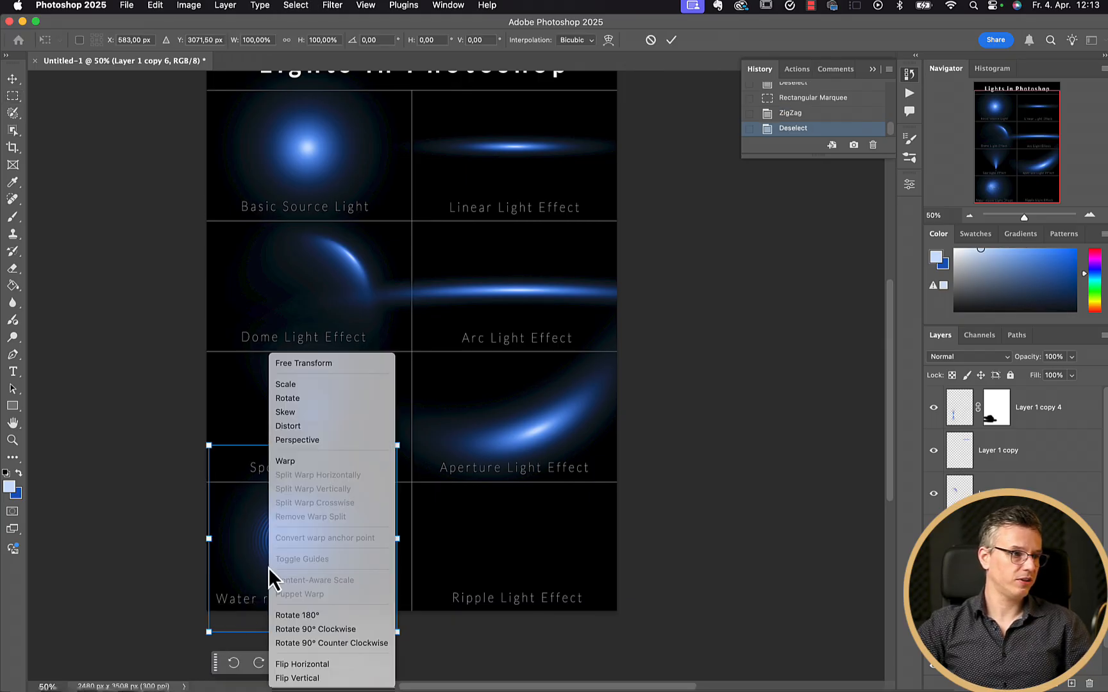
pyautogui.click(326, 440)
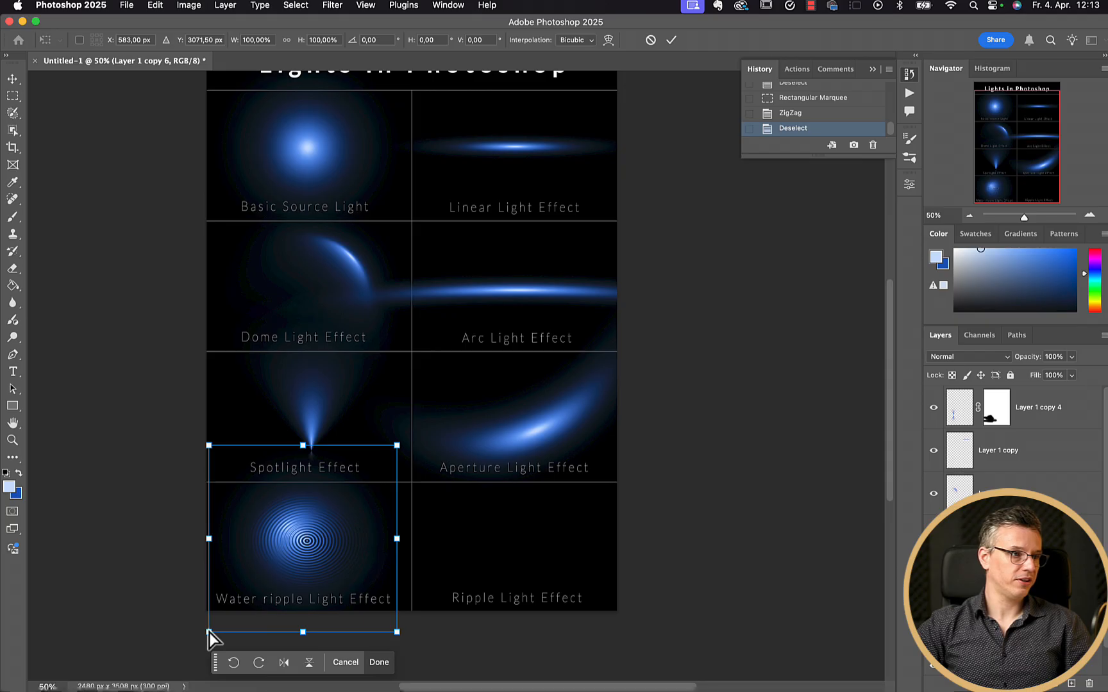
pyautogui.moveTo(208, 632); pyautogui.dragTo(169, 644)
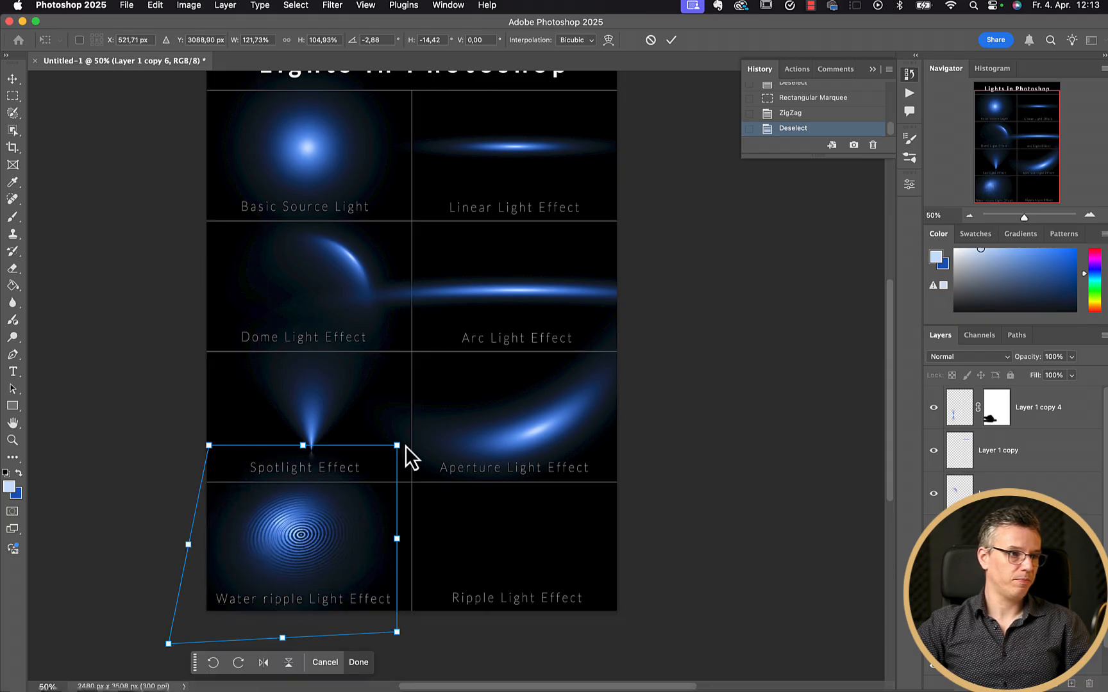
pyautogui.moveTo(393, 455); pyautogui.dragTo(365, 505)
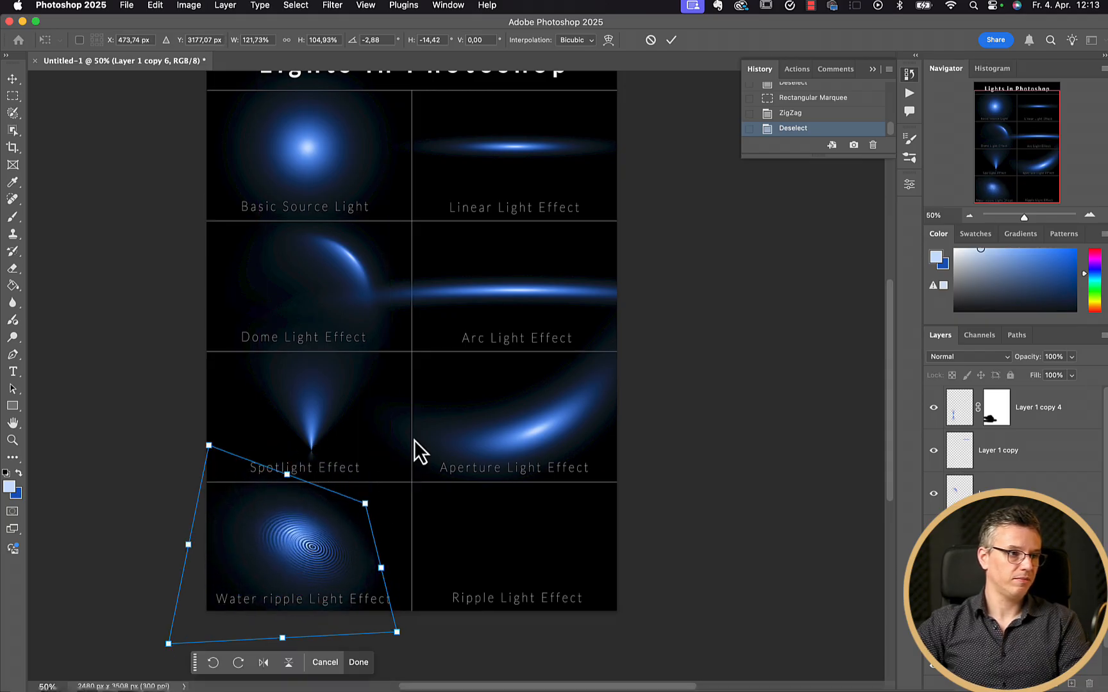
pyautogui.press('Return')
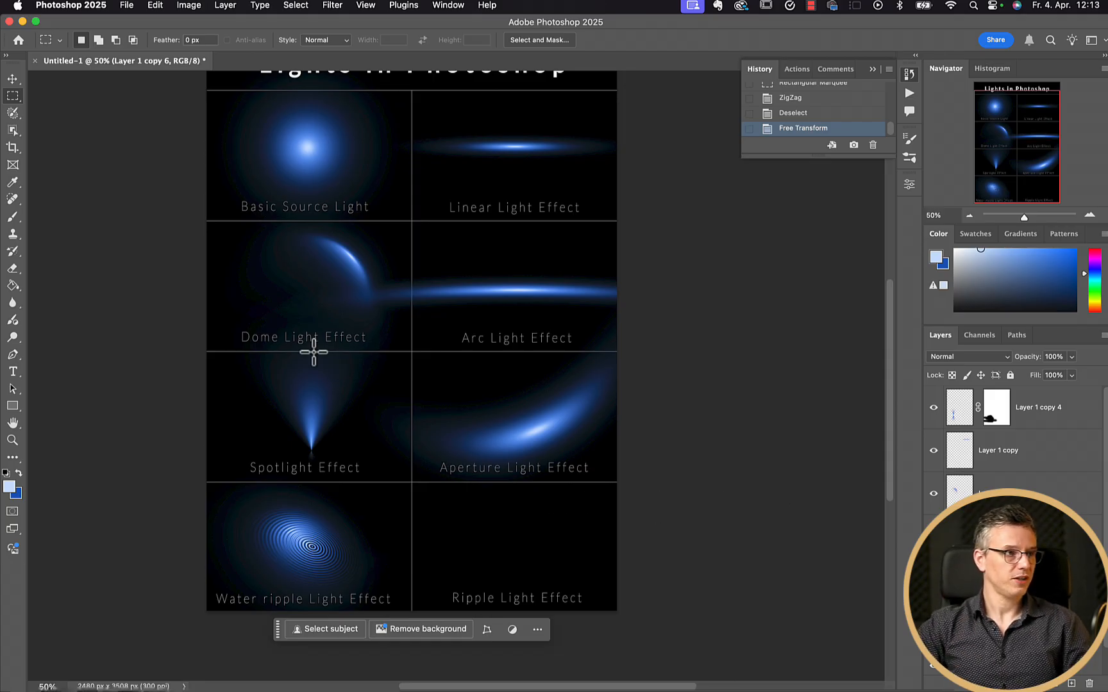
# Duplicate Layer 1 once more and place the copied glow in the Ripple Light Effect cell.
pyautogui.click(1000, 665)
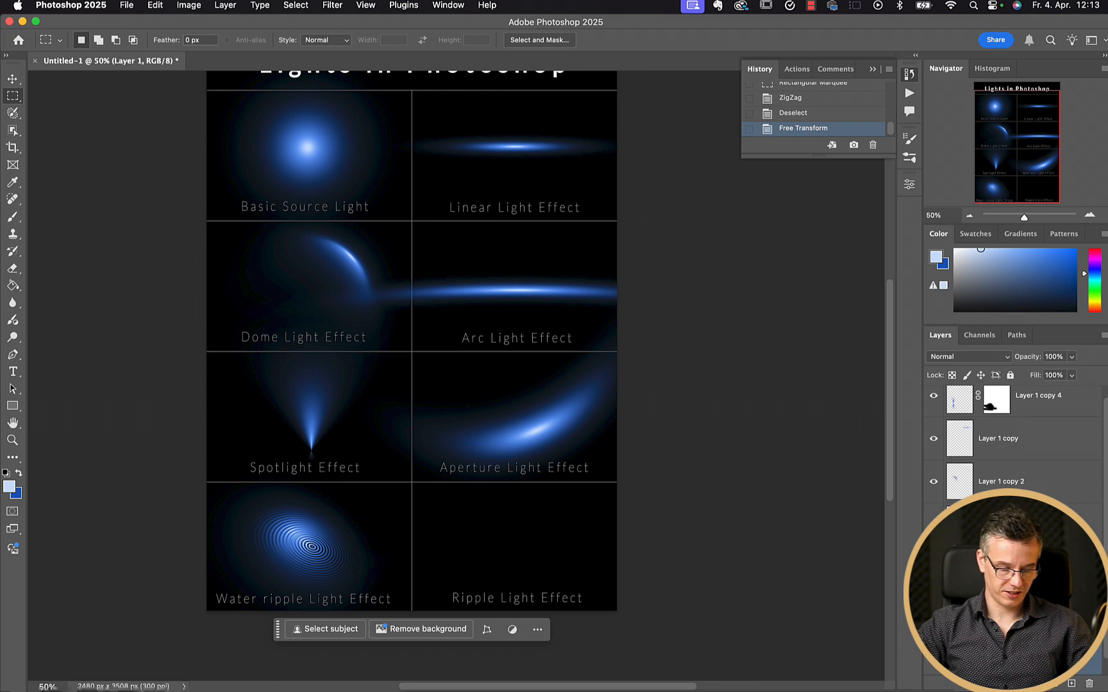
pyautogui.press('super+j')
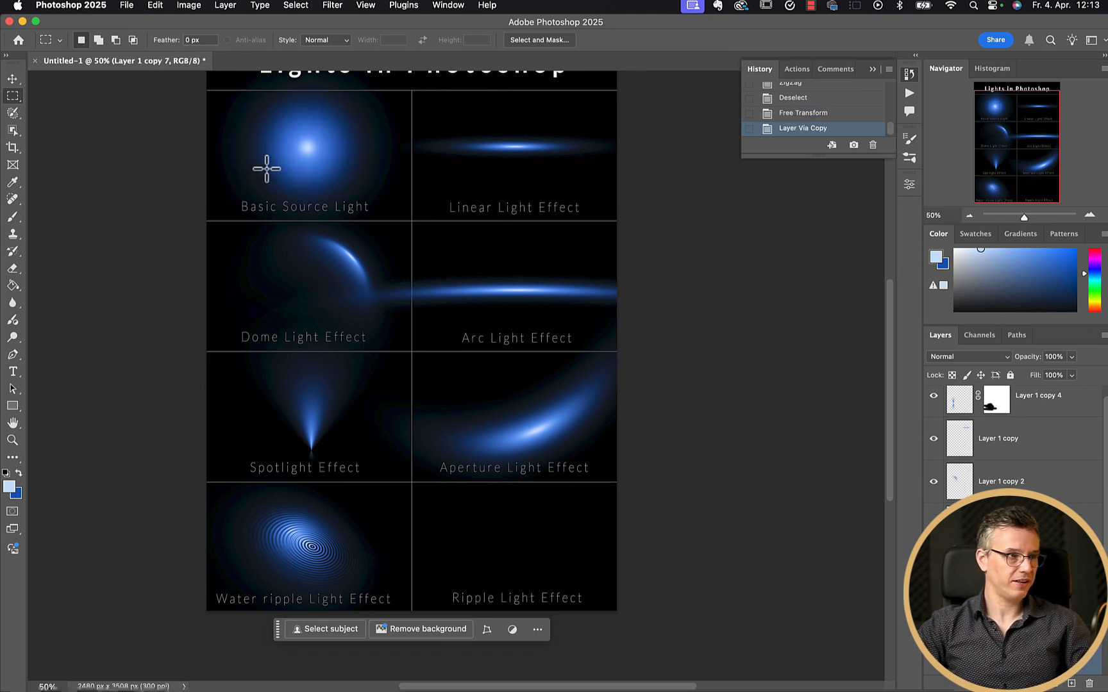
pyautogui.press('v')
pyautogui.moveTo(265, 168); pyautogui.dragTo(503, 536)
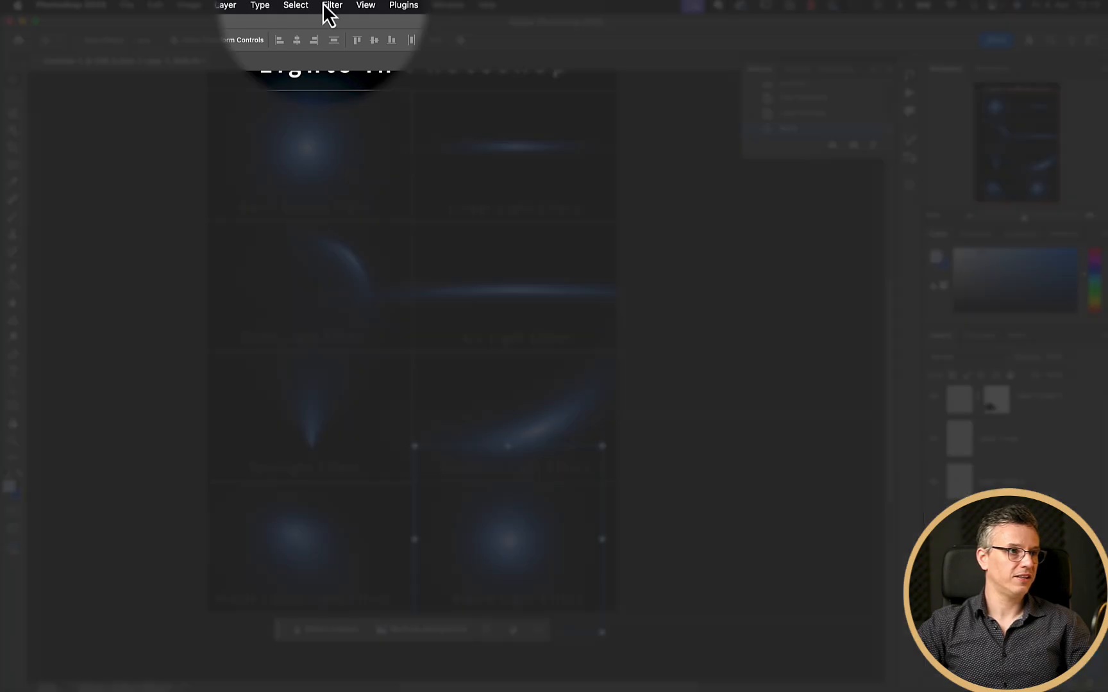
# Apply a Sine Wave filter with 5 generators, wavelength 36–114 and amplitude 59–129 to the Ripple Light glow, and scale it to about 55% within its cell.
pyautogui.click(330, 6)
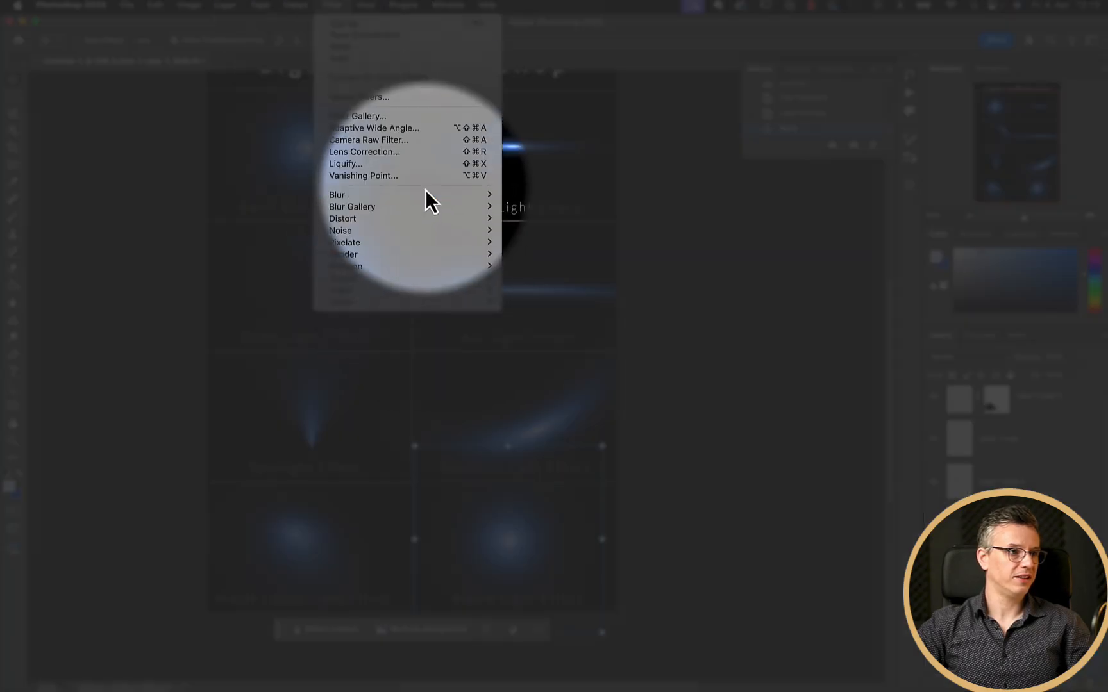
pyautogui.moveTo(419, 220)
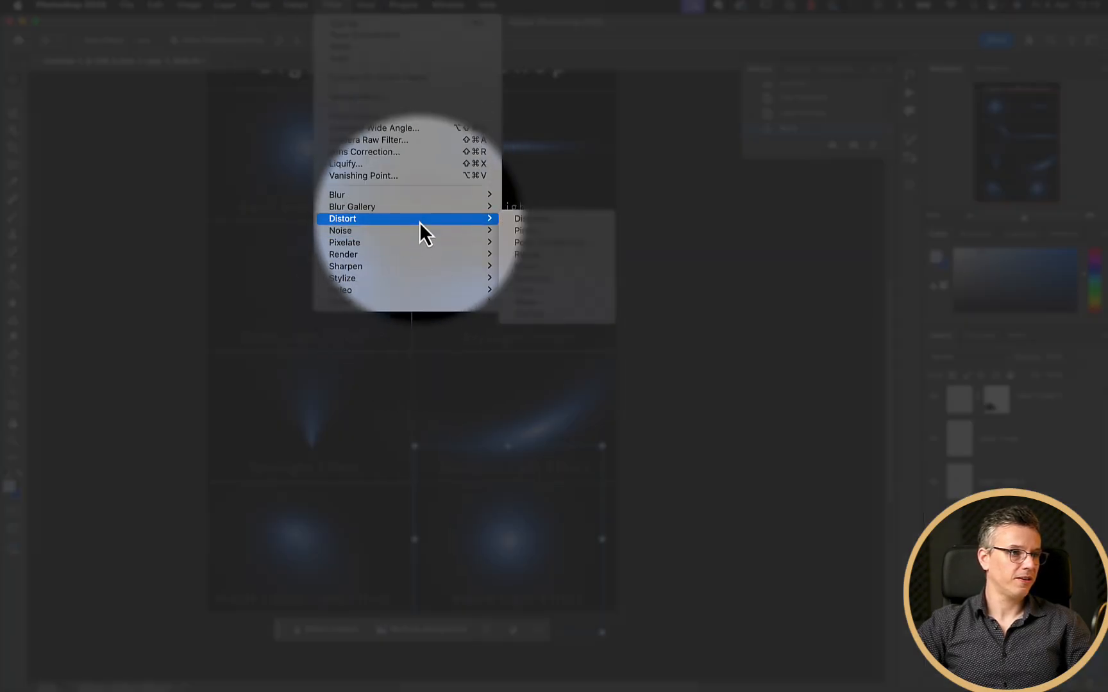
pyautogui.click(580, 304)
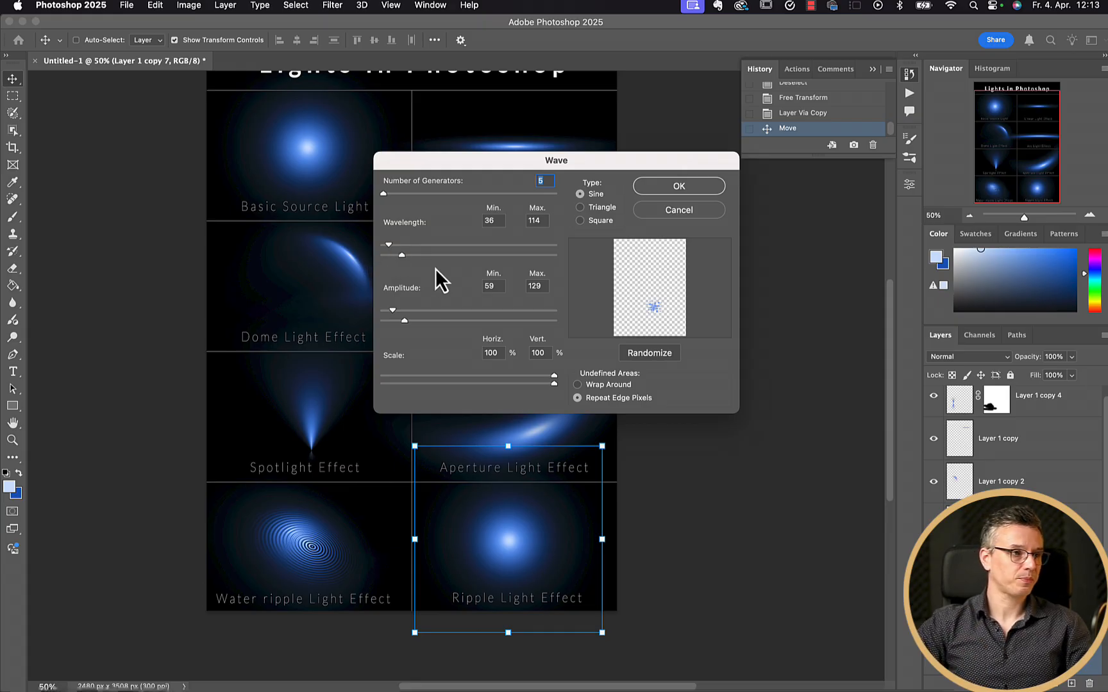
pyautogui.click(692, 185)
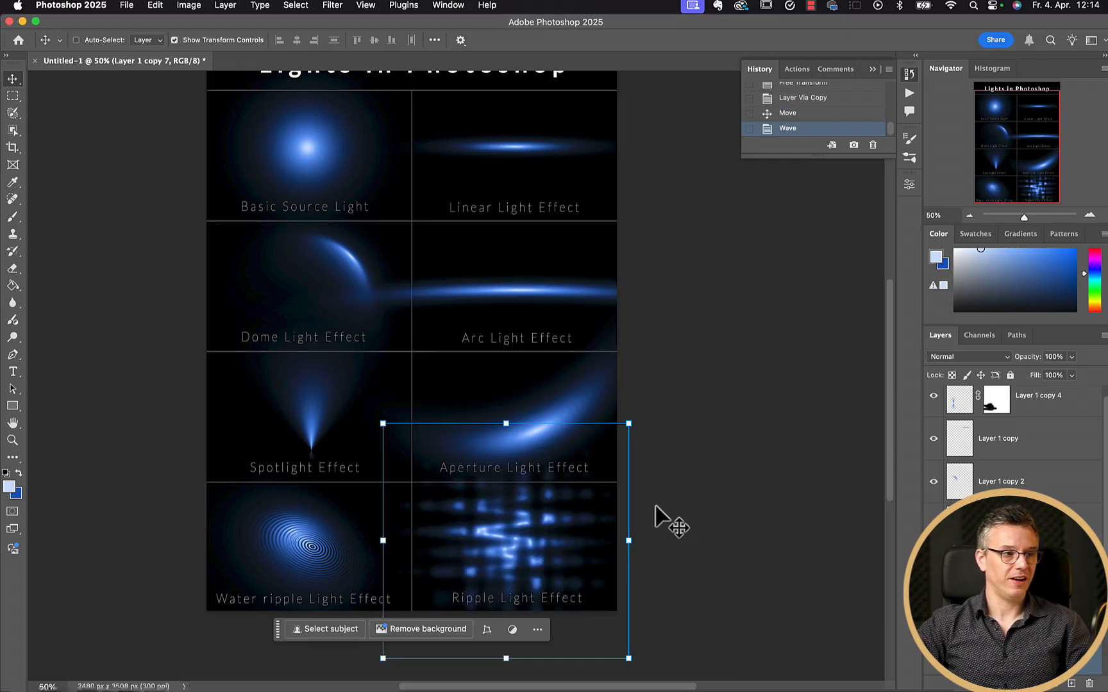
pyautogui.moveTo(628, 424); pyautogui.dragTo(518, 526)
pyautogui.moveTo(468, 580); pyautogui.dragTo(514, 523)
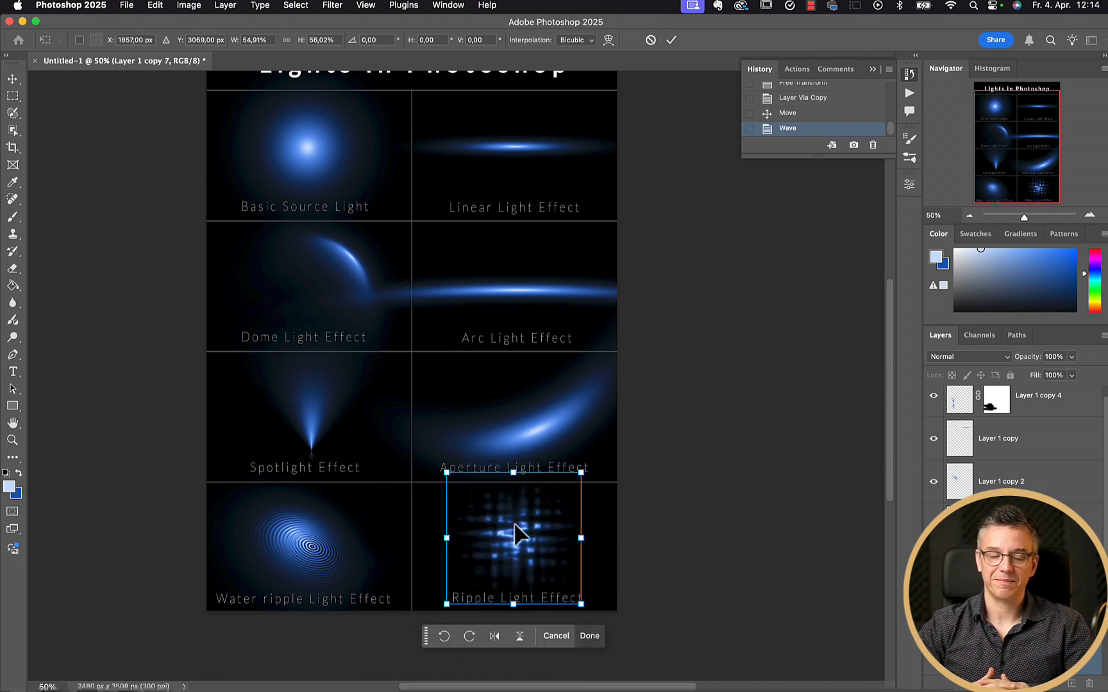